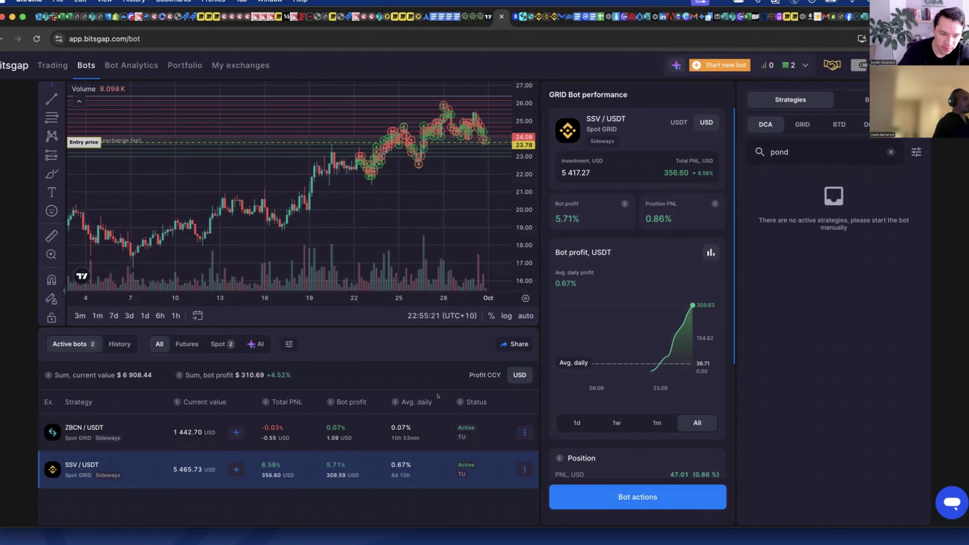
Step: Zoom the Bitsgap price chart in and out to inspect the ZBCN/USDT bot's price history
scroll(437, 395, up, 2)
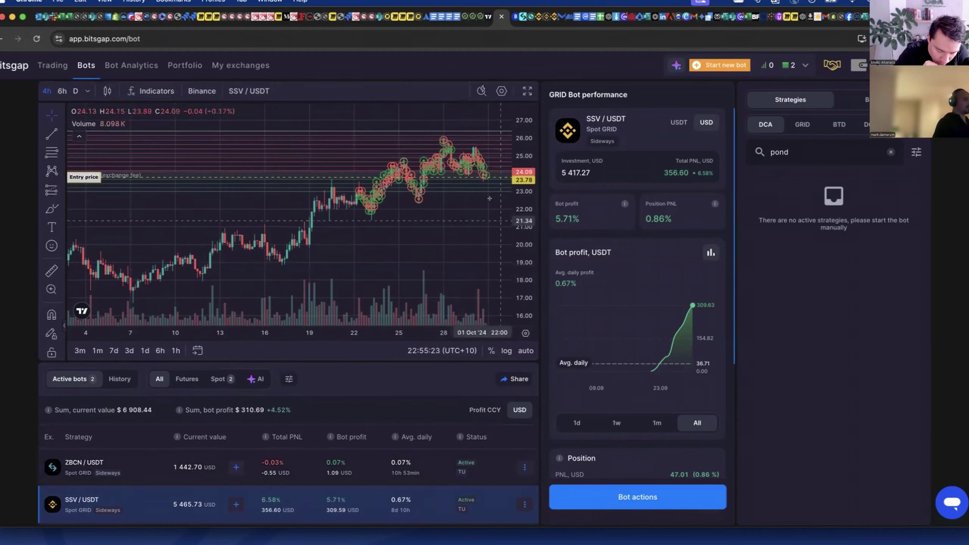
scroll(348, 487, down, 1)
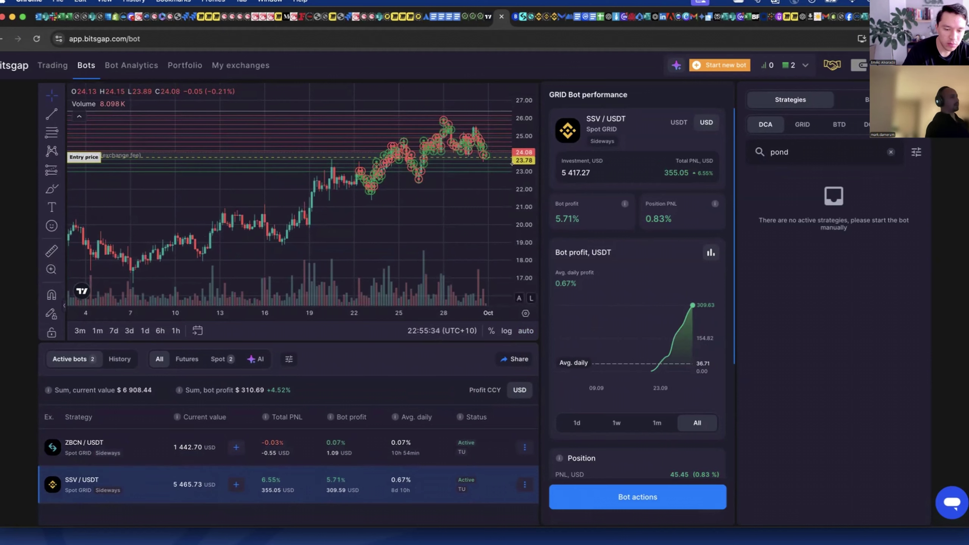
scroll(495, 163, up, 1)
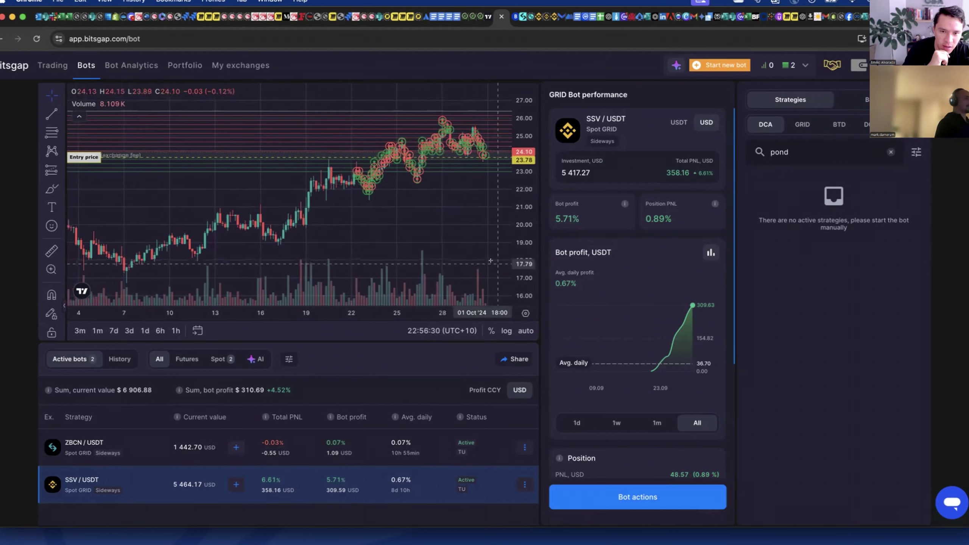
scroll(491, 260, down, 5)
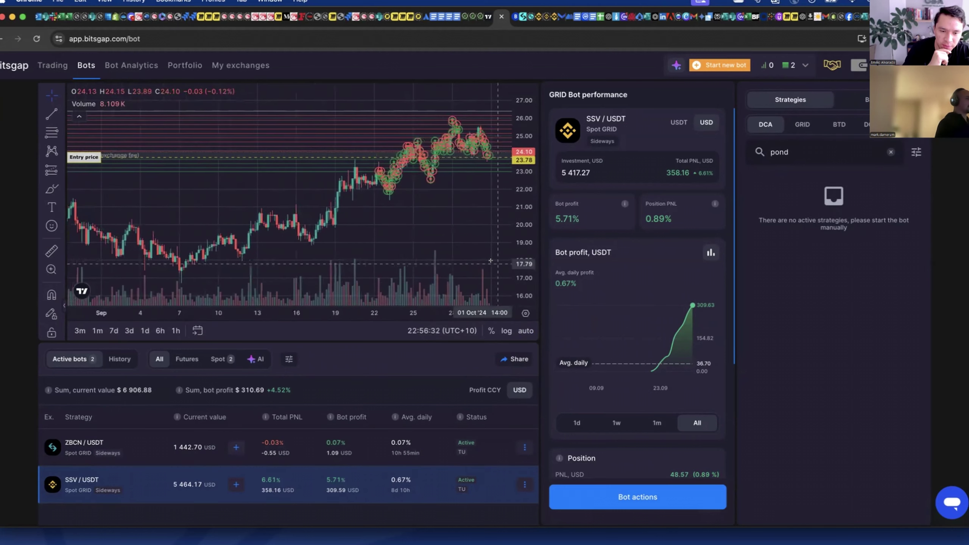
scroll(490, 261, up, 3)
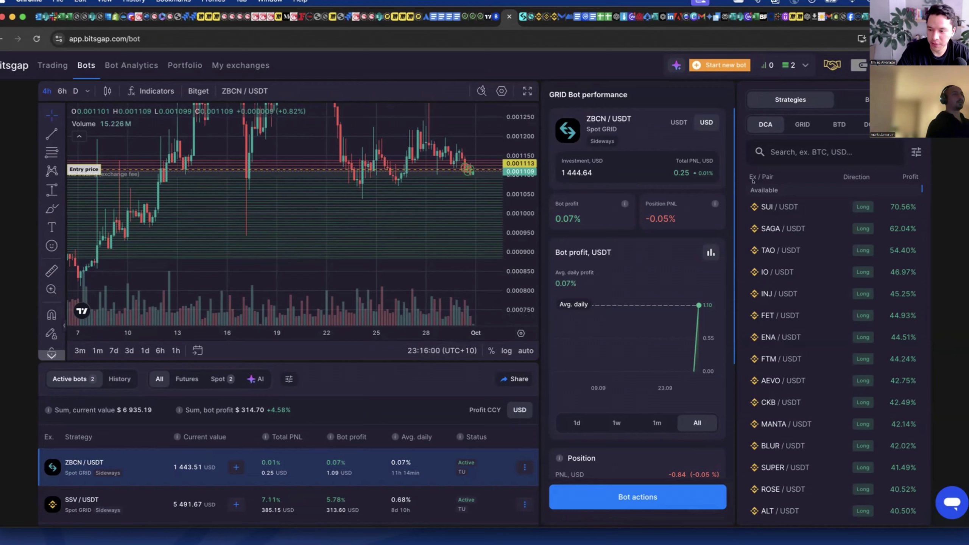
Step: Search 'AB' and load Bitget's ABTUSDT spot pair on the TradingView backtesting chart
click(487, 15)
click(42, 61)
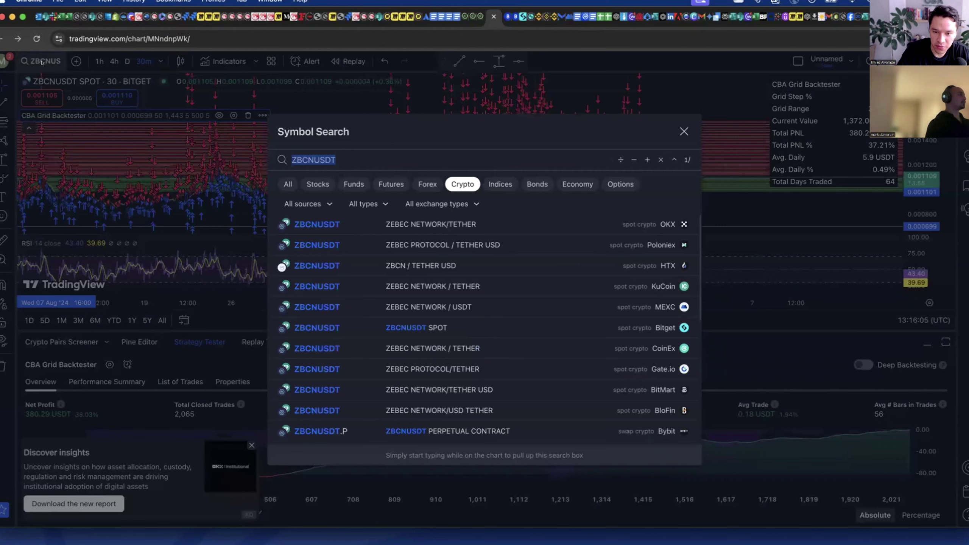
text(ABT)
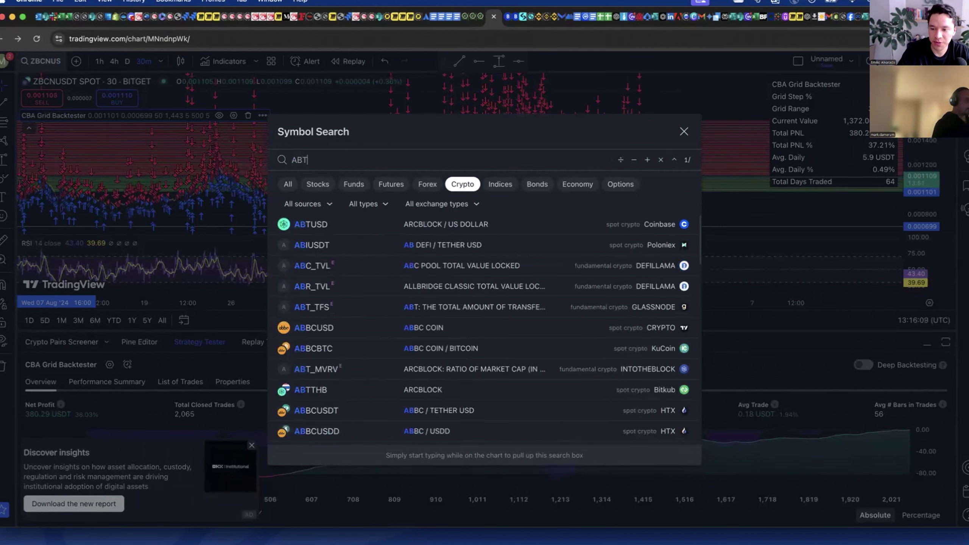
scroll(485, 320, down, 1)
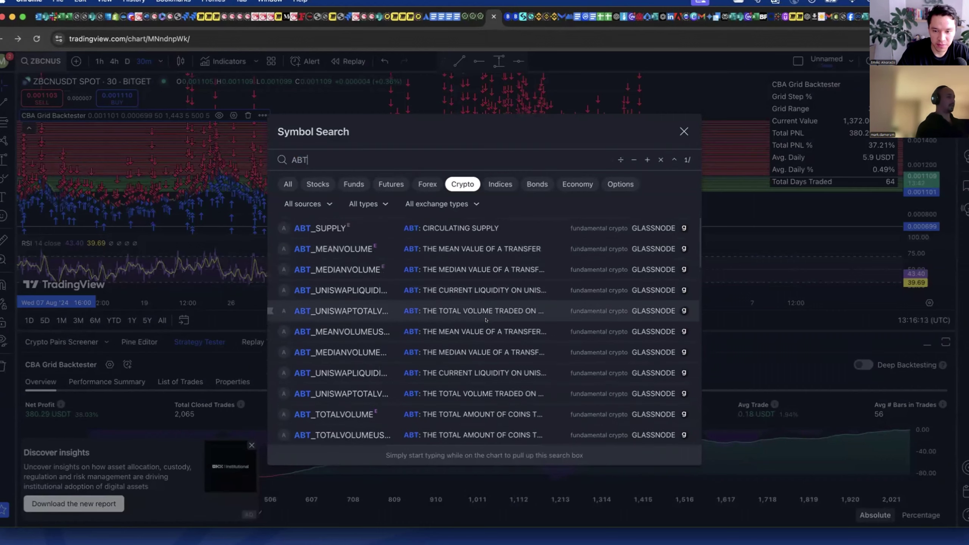
scroll(485, 319, down, 10)
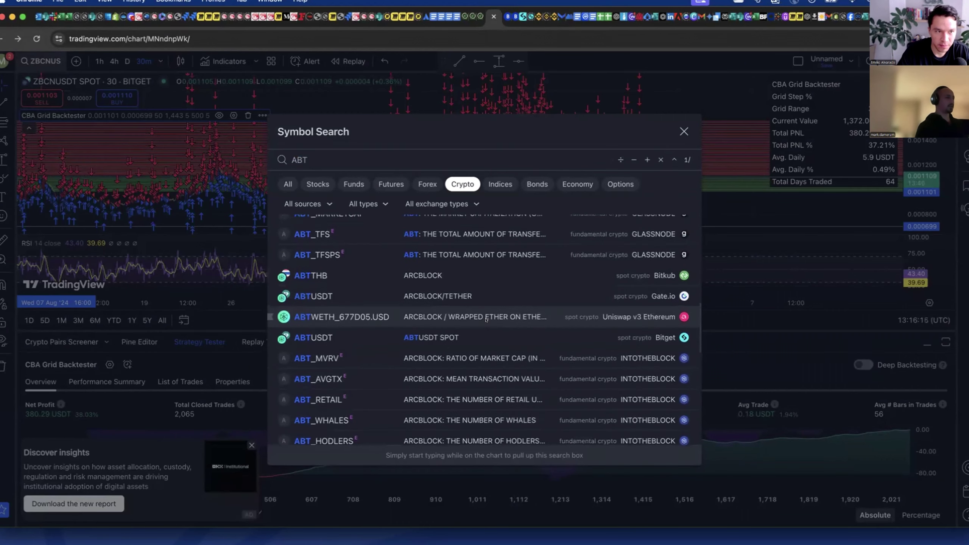
scroll(485, 320, up, 1)
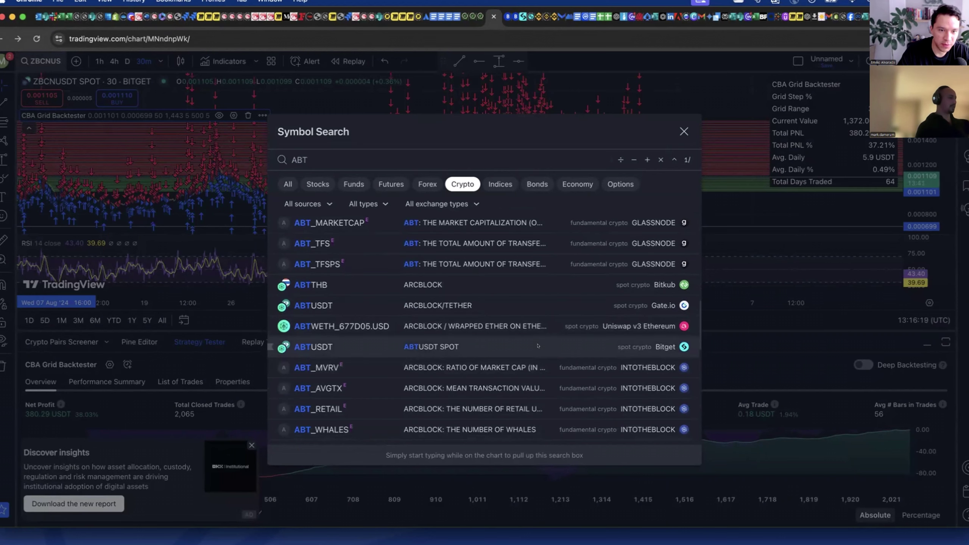
click(538, 346)
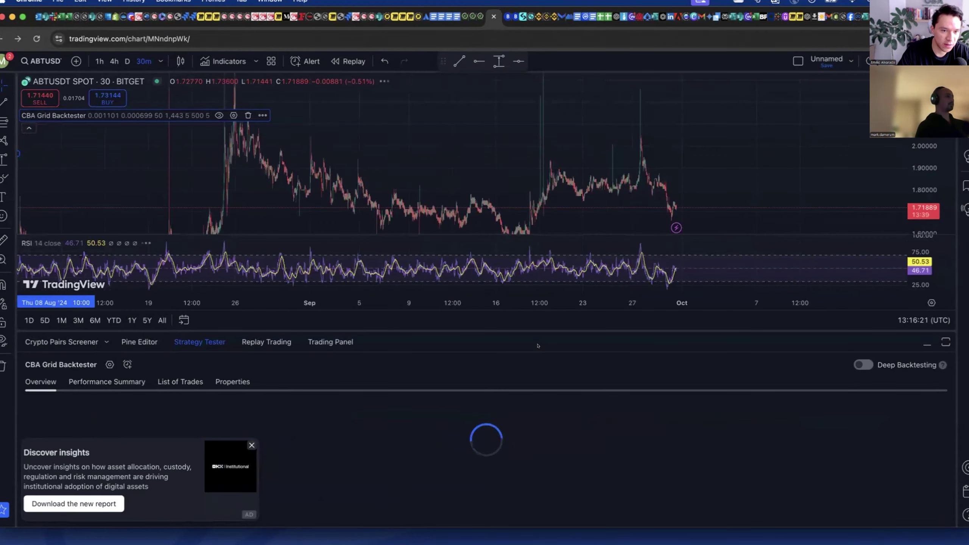
Step: Compress the price scale so ABTUSDT's whole August–October history fits vertically
drag(925, 179, 925, 203)
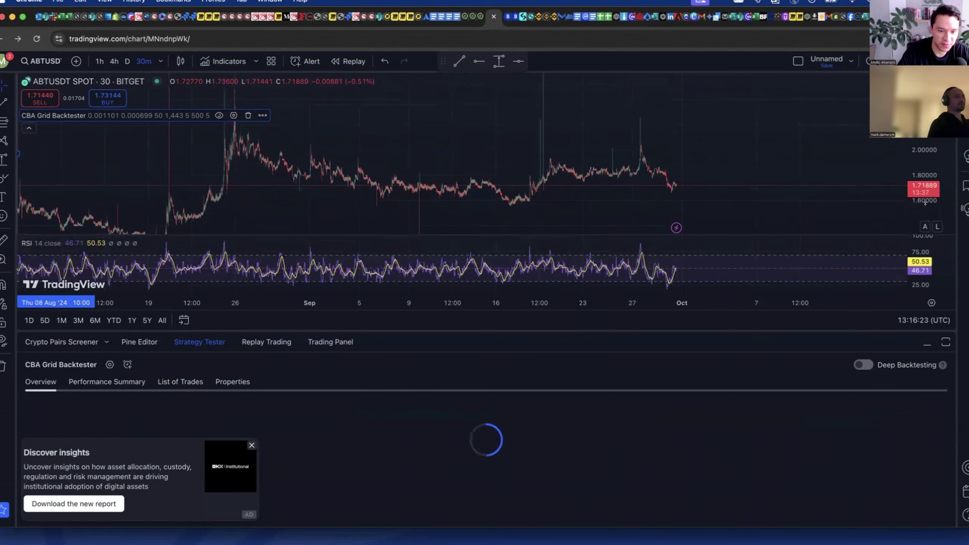
scroll(925, 203, down, 2)
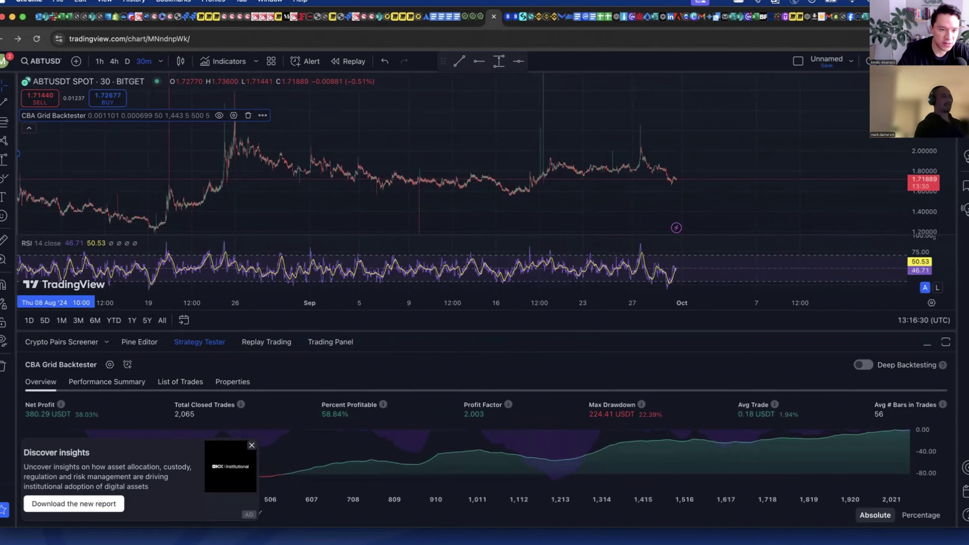
scroll(919, 187, down, 1)
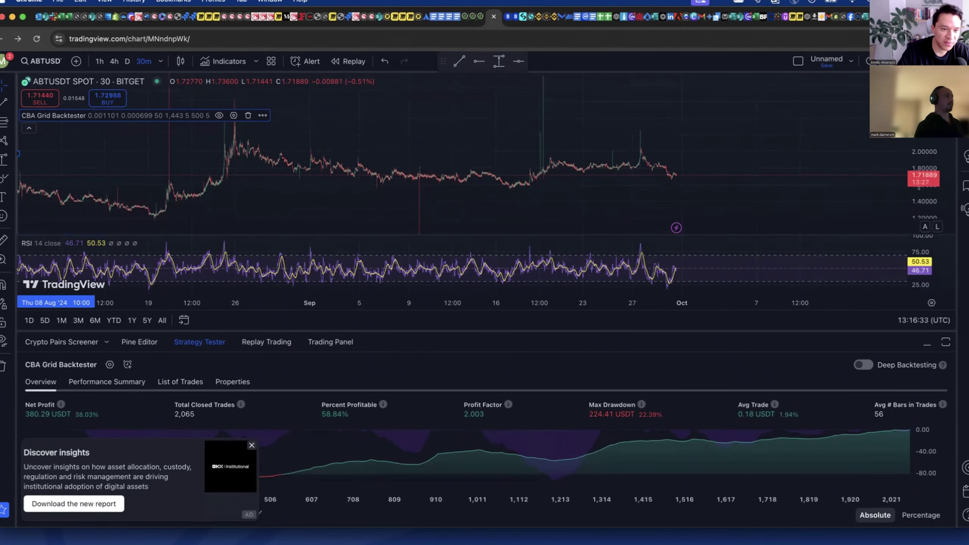
scroll(919, 188, down, 3)
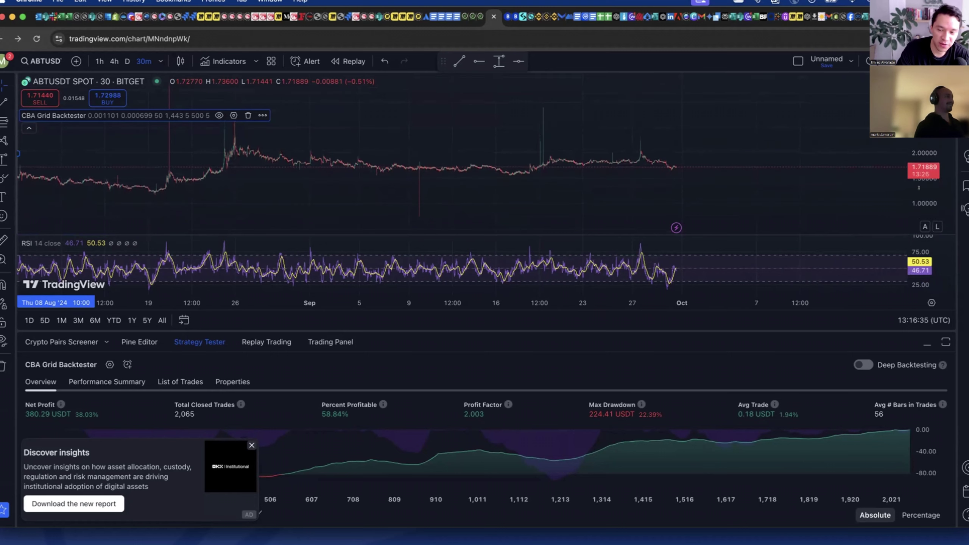
scroll(919, 188, down, 2)
scroll(918, 188, down, 2)
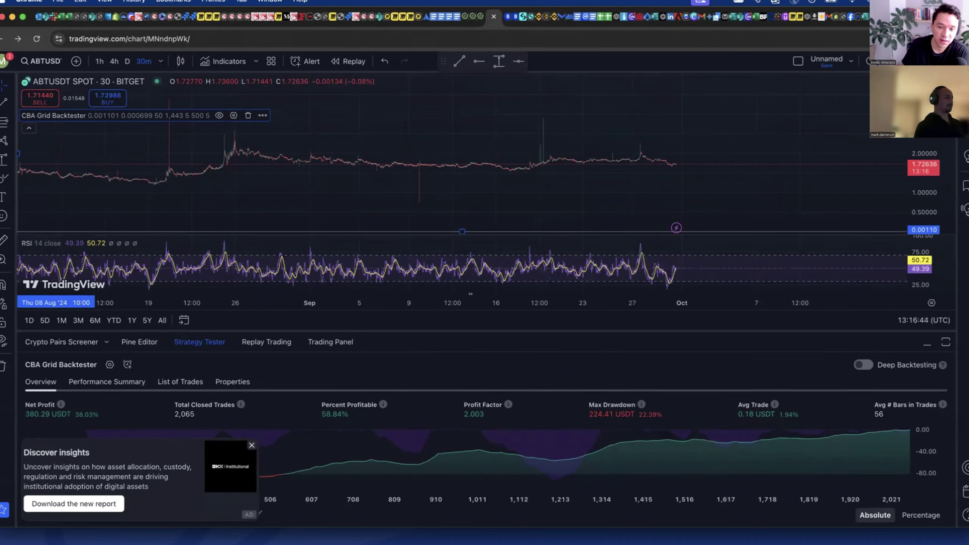
Step: Scroll the chart left and right to review the ABTUSDT price history
mouse_move(470, 293)
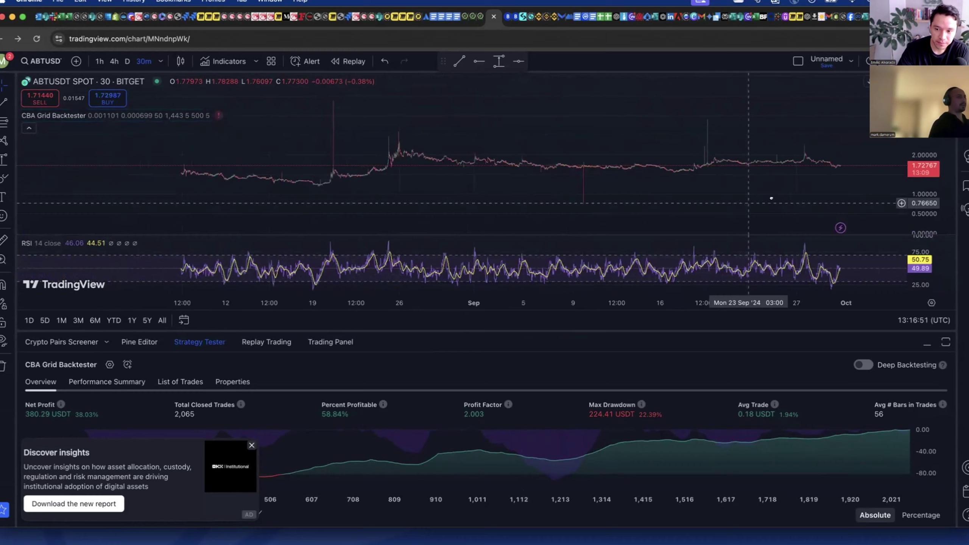
scroll(771, 198, left, 3)
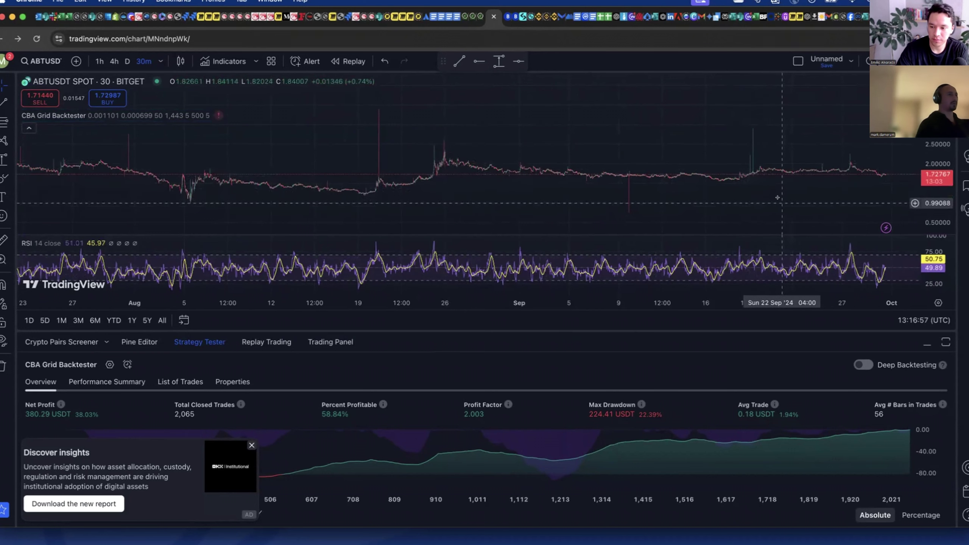
scroll(780, 197, right, 3)
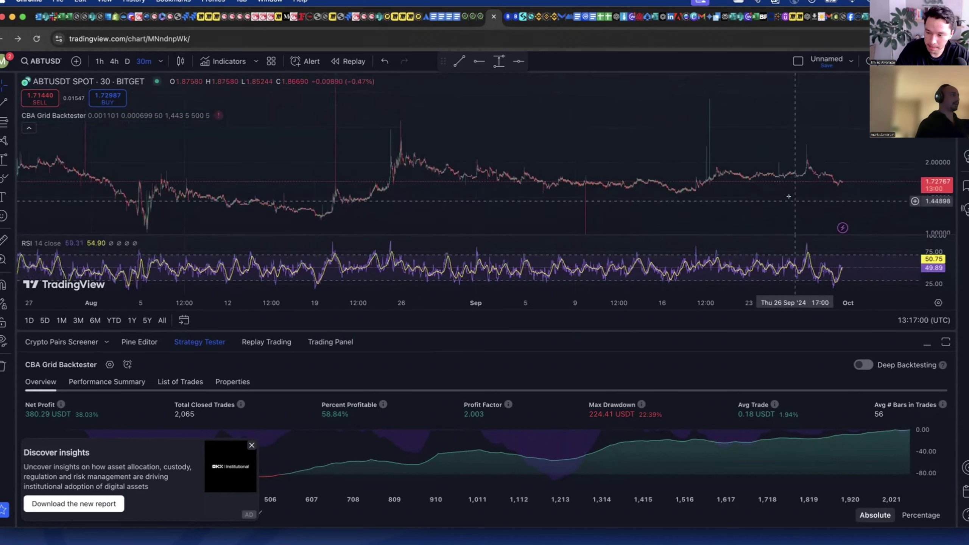
scroll(698, 171, left, 2)
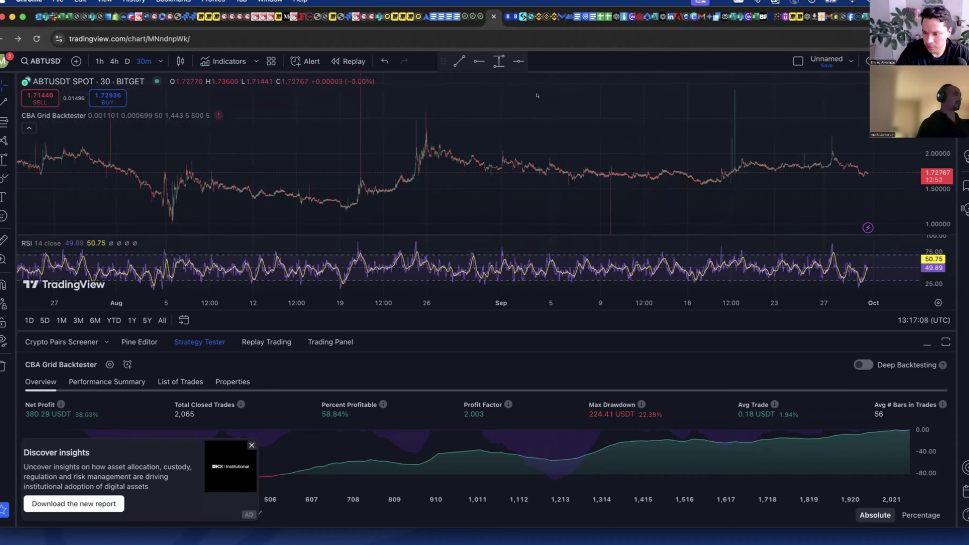
Step: Measure ABTUSDT's drop from about 1.72 to 1.03 (−0.69078, −40.14%) with the Price Range tool
click(495, 58)
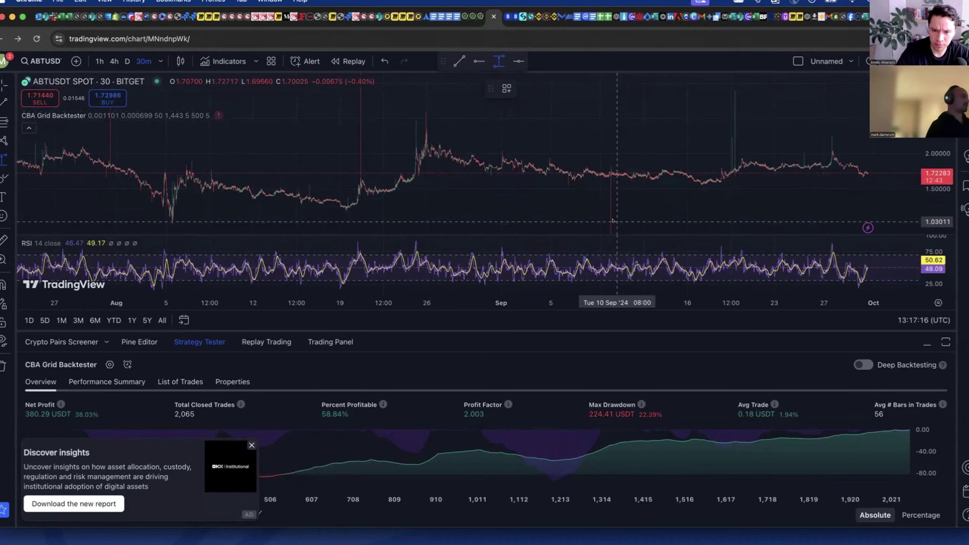
click(629, 172)
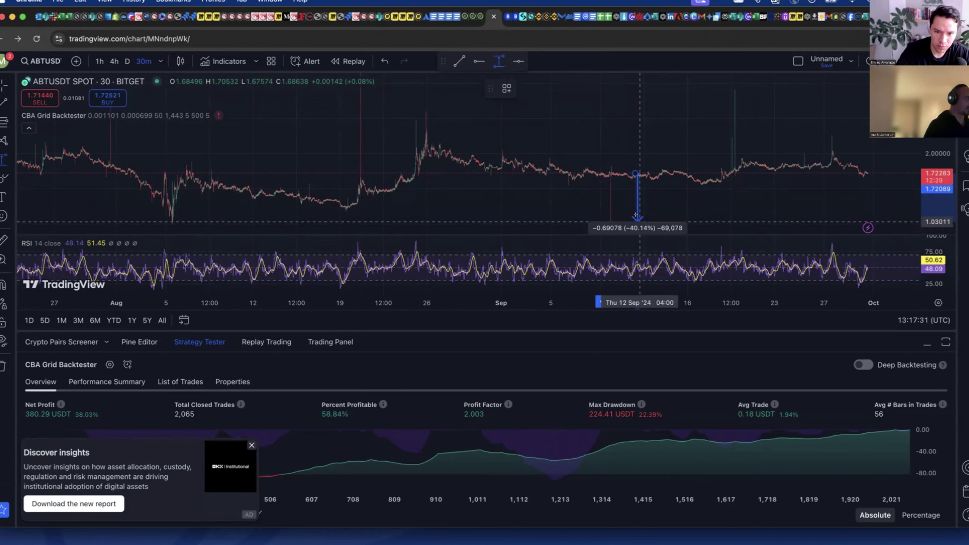
click(635, 214)
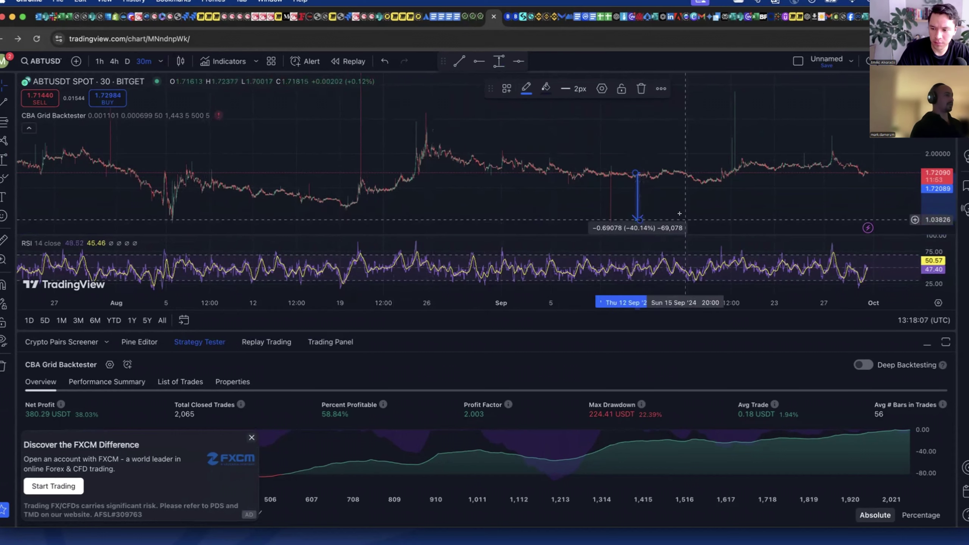
Step: Copy the range's 1.72089 upper price into the CBA Grid Backtester's Upper Limit
double_click(636, 192)
key(super+c)
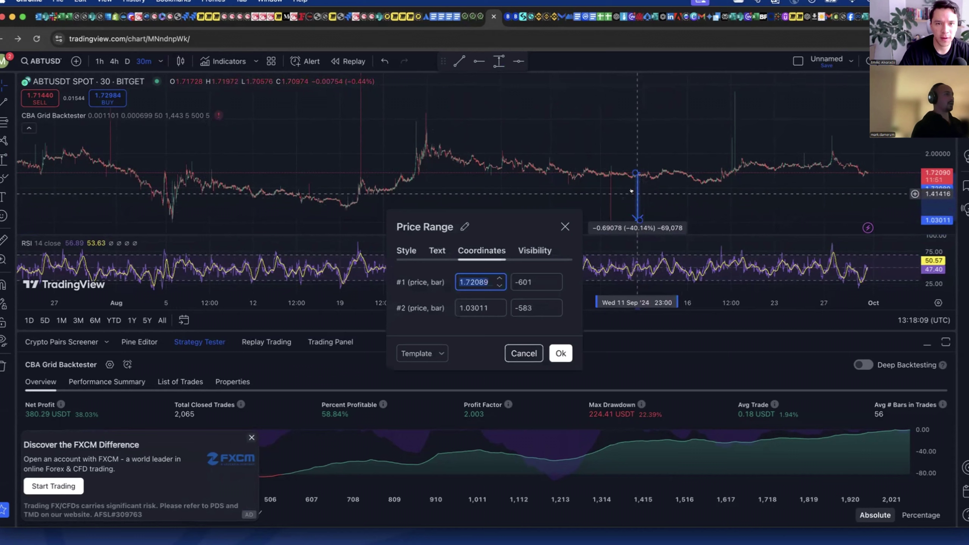
right_click(477, 278)
click(495, 365)
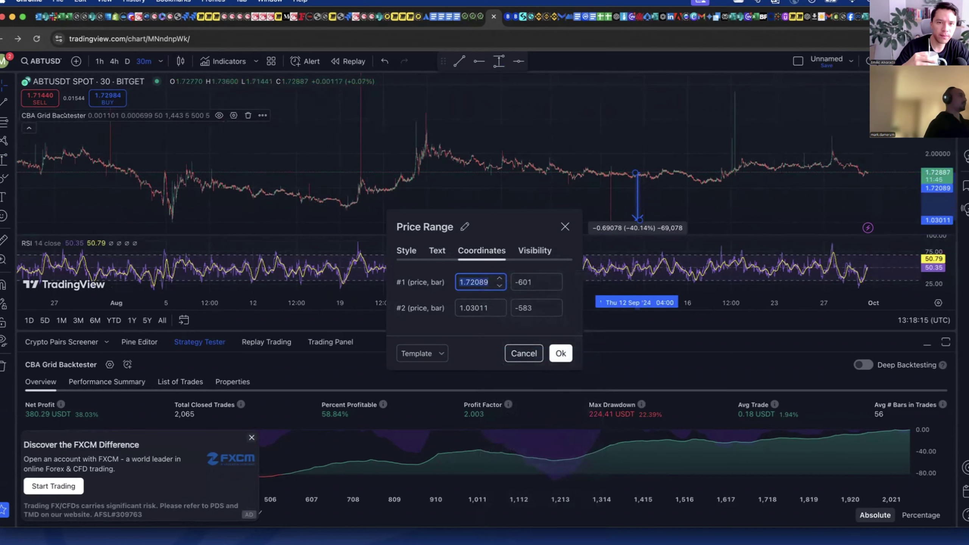
double_click(71, 114)
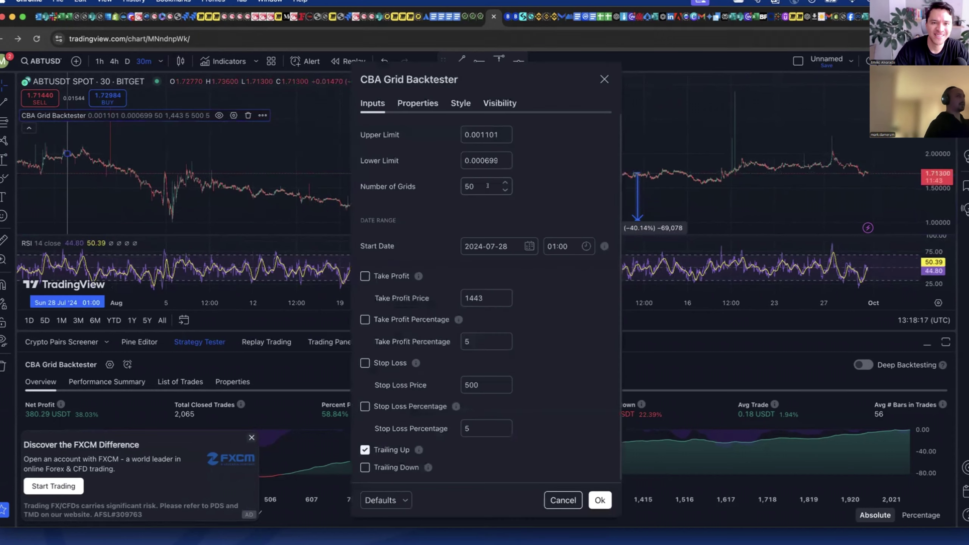
double_click(488, 130)
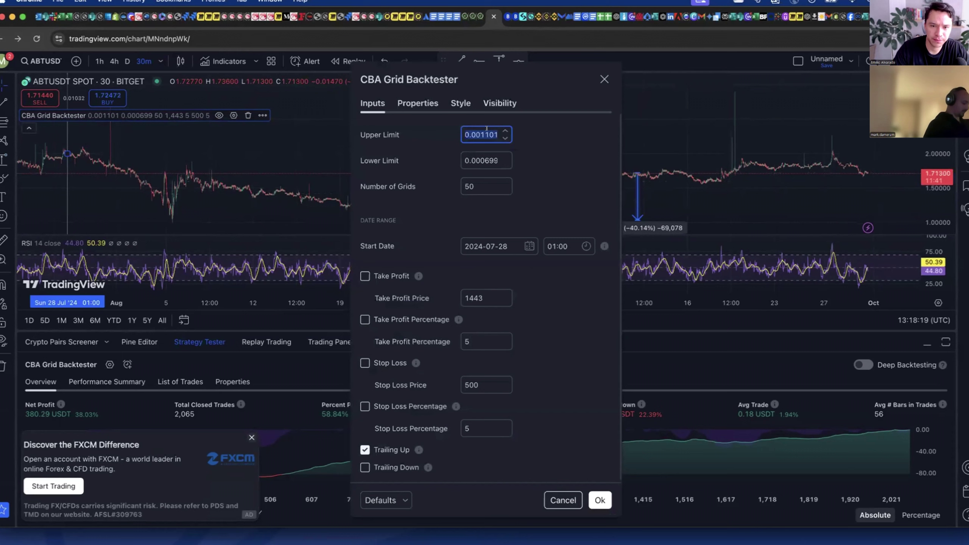
key(super+v)
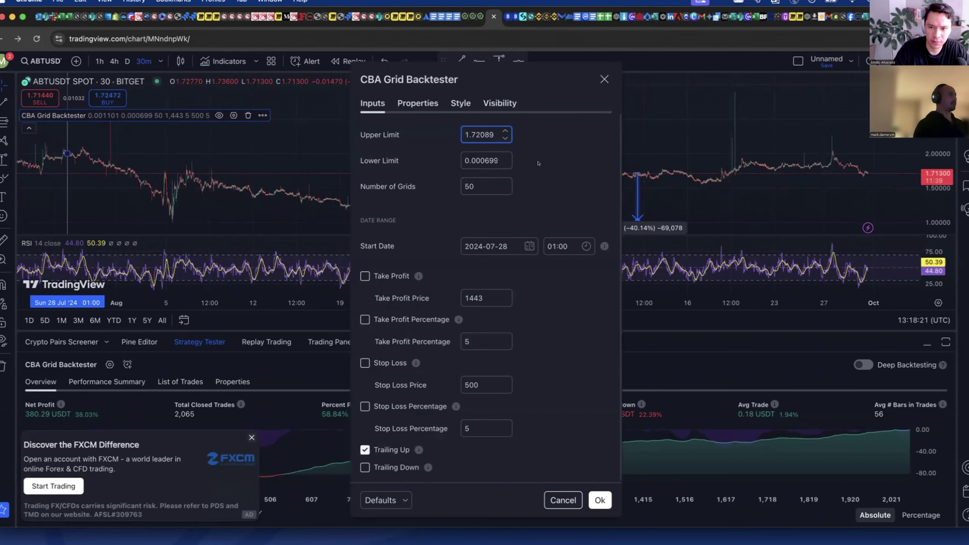
Step: Set Lower Limit 1.03011 and Take Profit Price 1000, then rerun the backtest
double_click(633, 206)
double_click(486, 302)
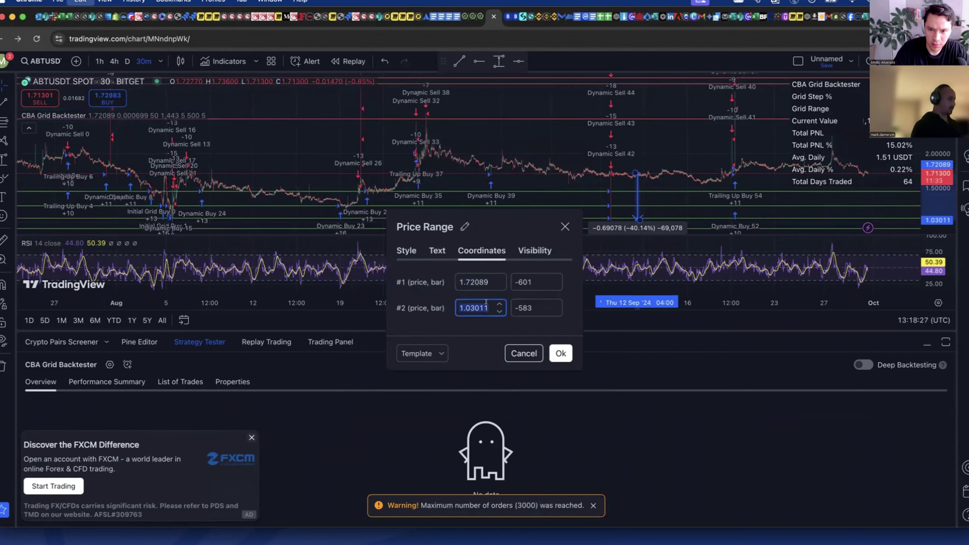
click(560, 353)
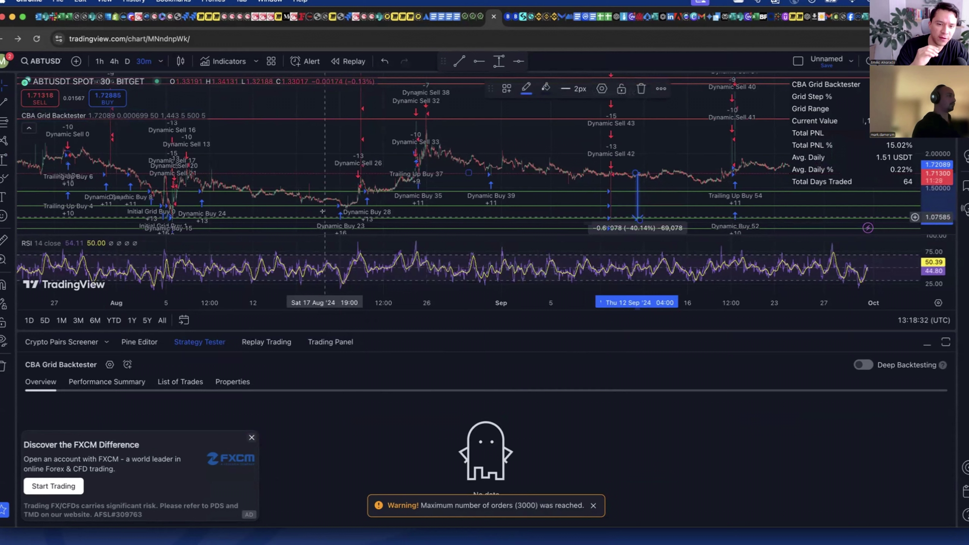
double_click(75, 114)
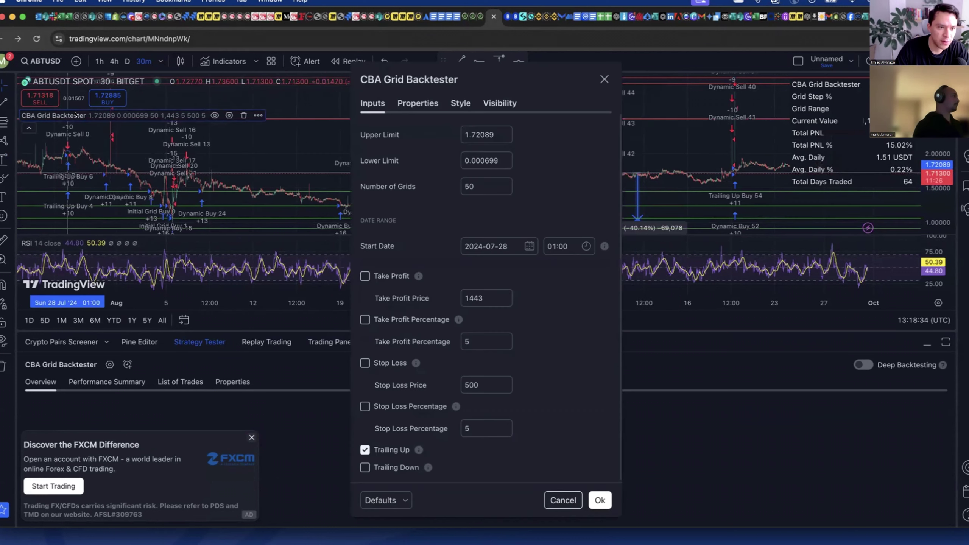
double_click(493, 155)
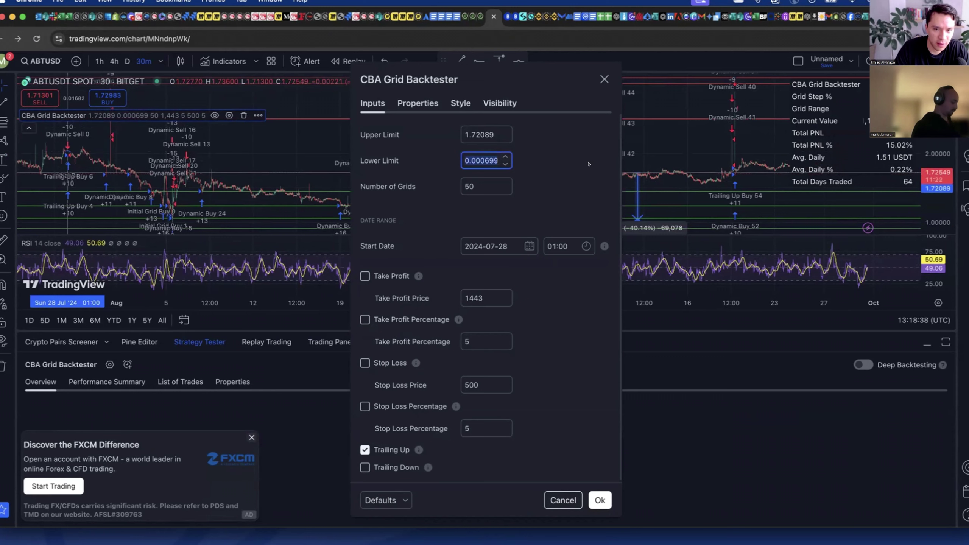
text(1.03011)
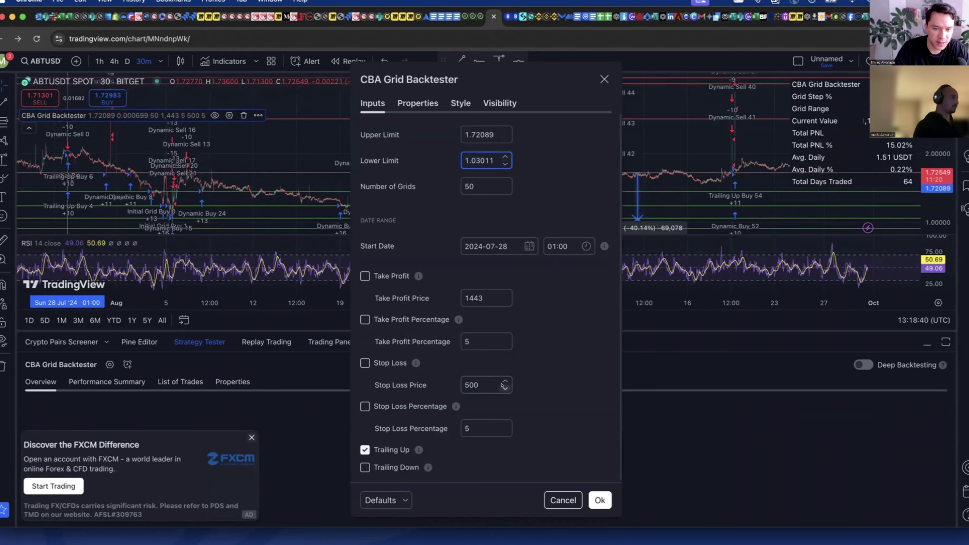
double_click(479, 297)
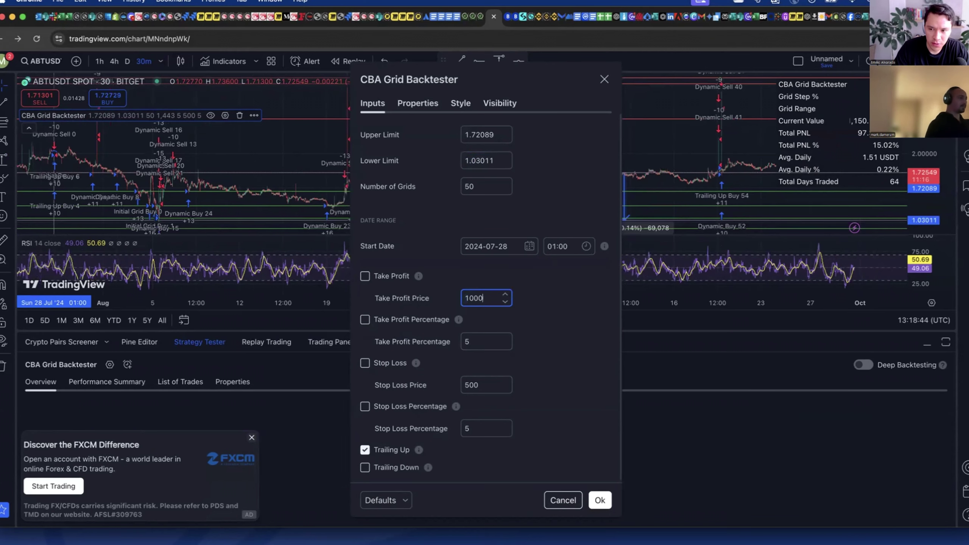
click(609, 506)
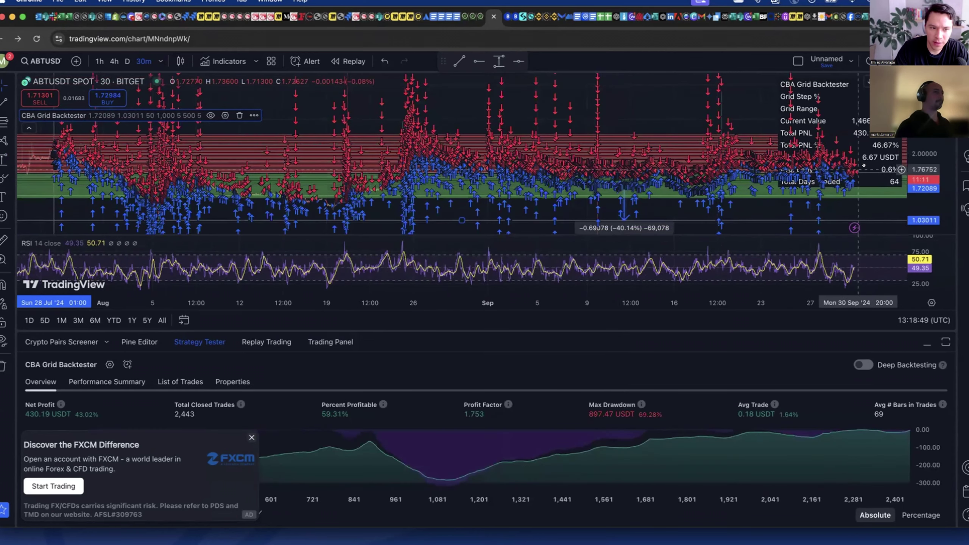
Step: Pan the chart to the latest trades and reopen the backtester settings
drag(875, 150, 815, 205)
scroll(815, 204, right, 3)
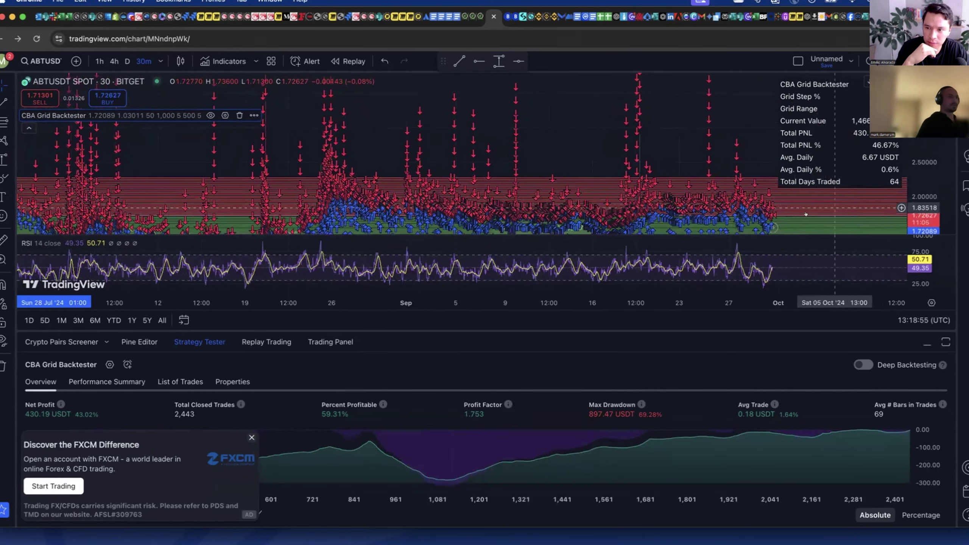
double_click(811, 200)
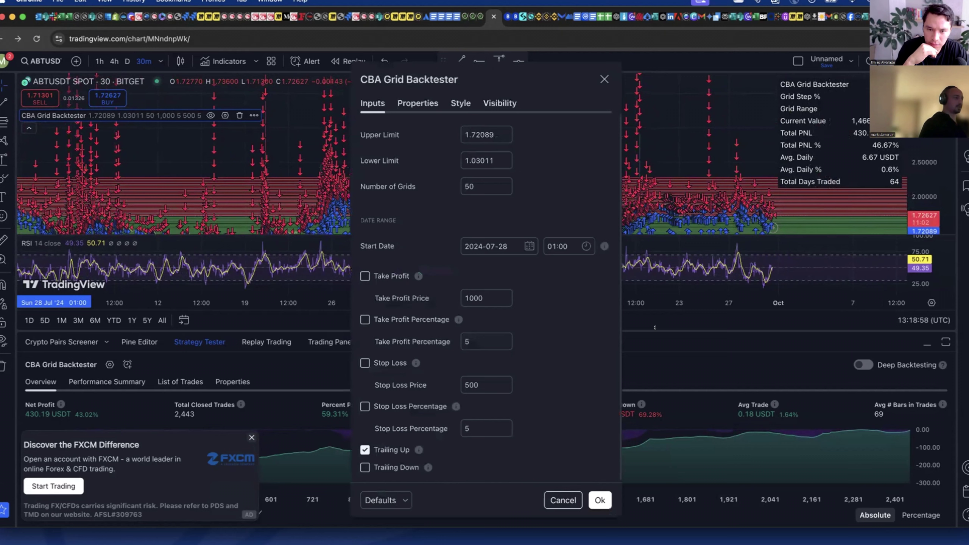
Step: Pick 28 August 2024 as the backtester's Start Date and apply it
click(528, 246)
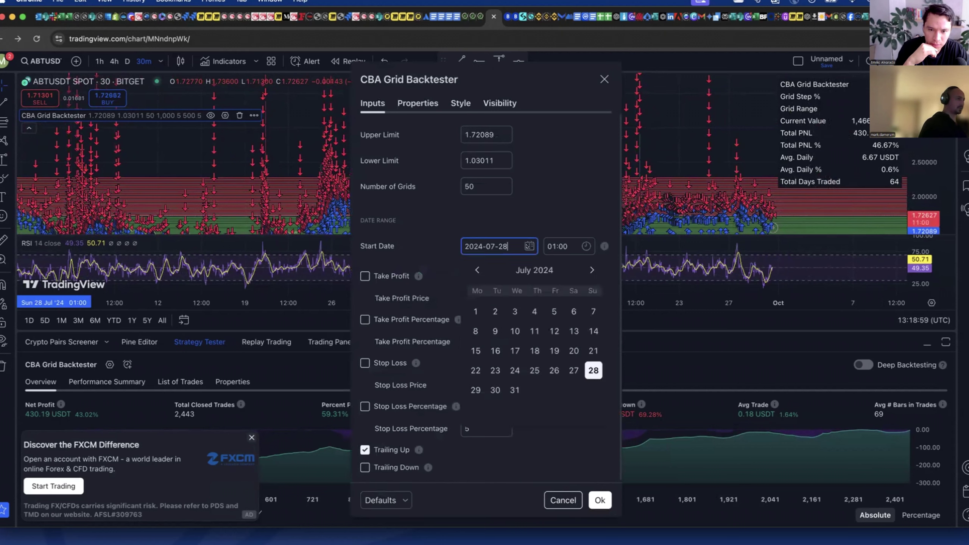
click(592, 269)
click(592, 270)
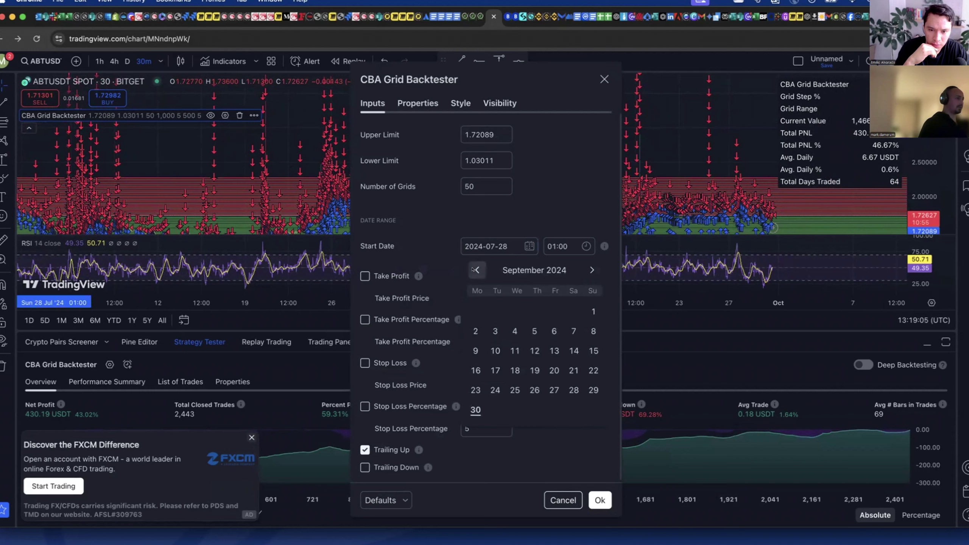
click(473, 270)
click(592, 270)
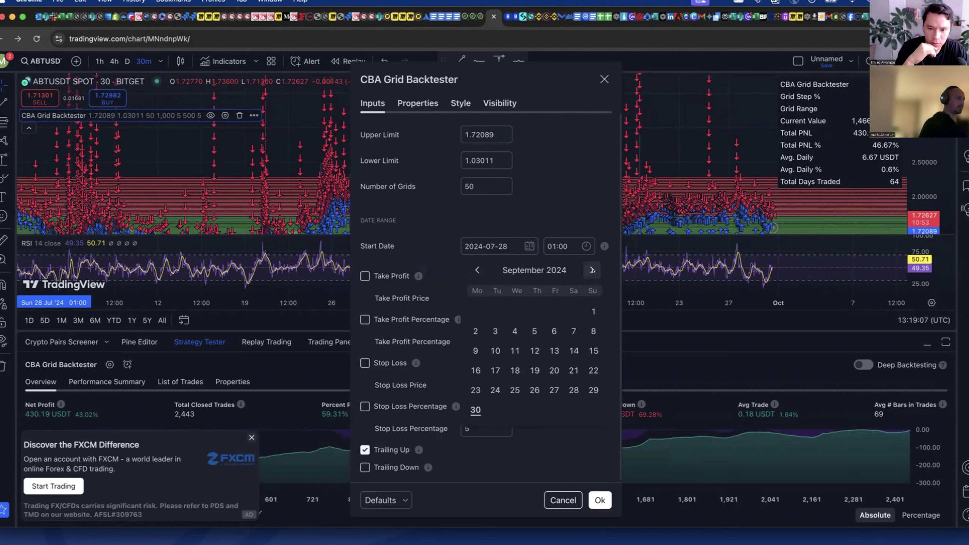
click(477, 270)
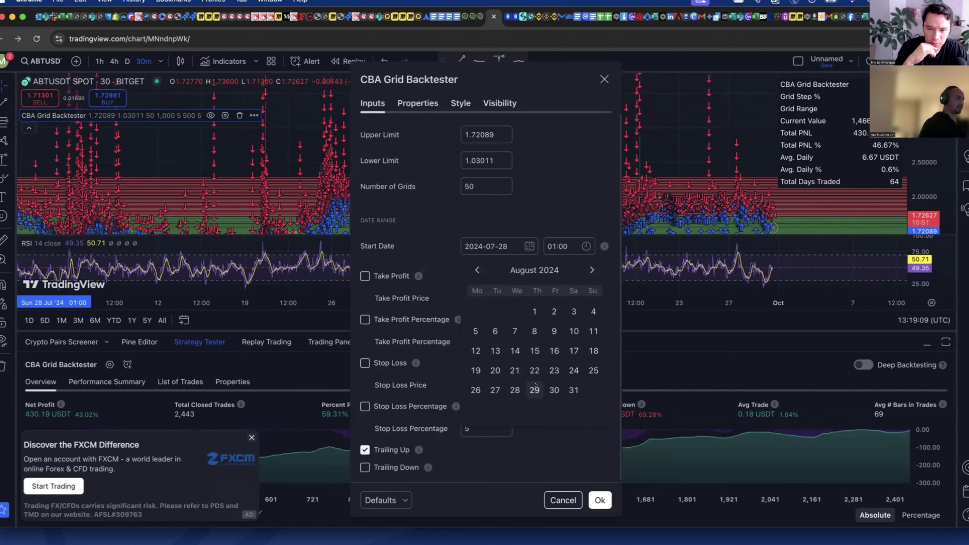
click(513, 388)
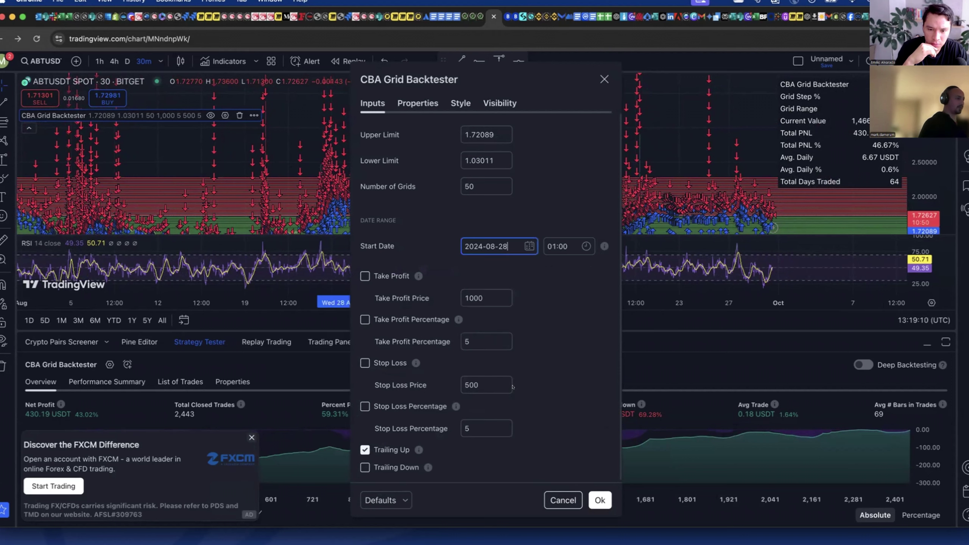
click(594, 497)
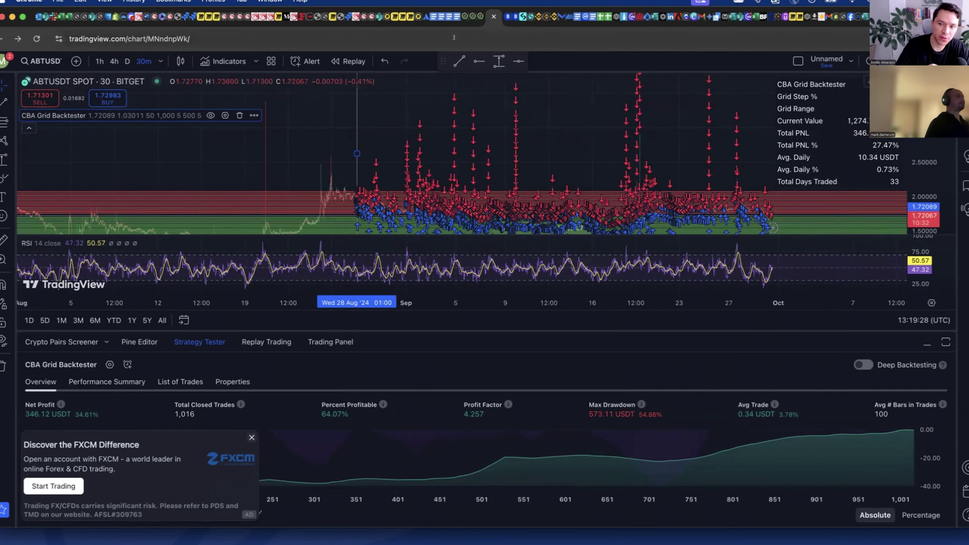
Step: Start a new Bitsgap GRID bot for the ABT / USDT pair
click(508, 16)
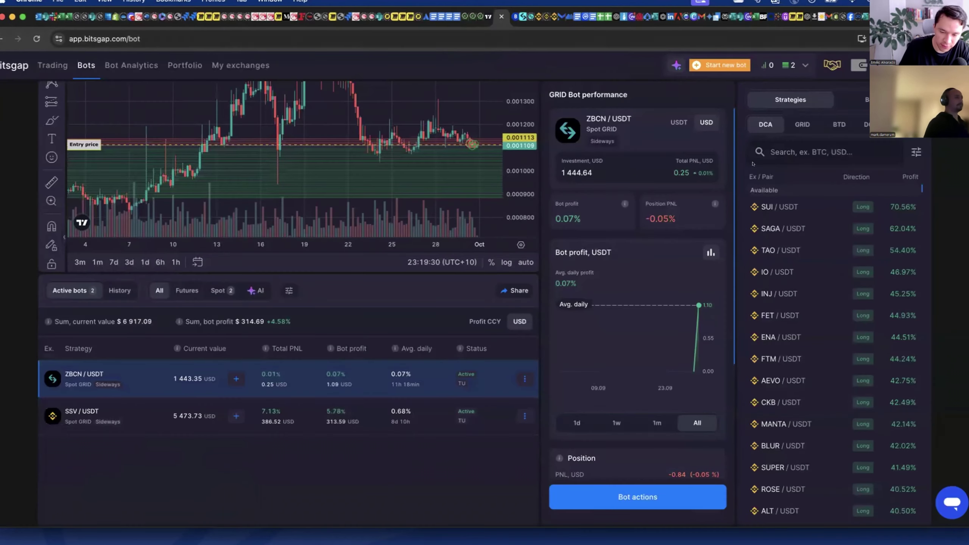
click(877, 65)
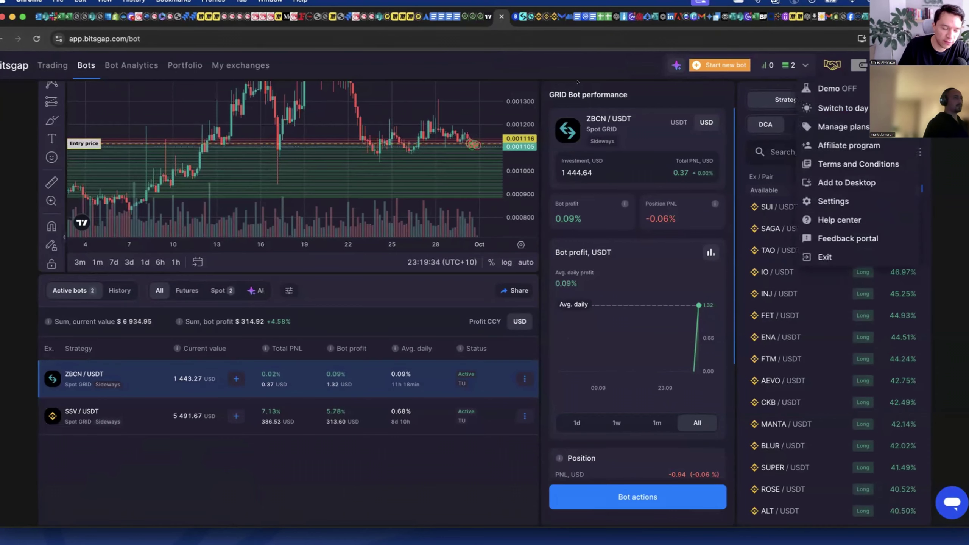
click(705, 64)
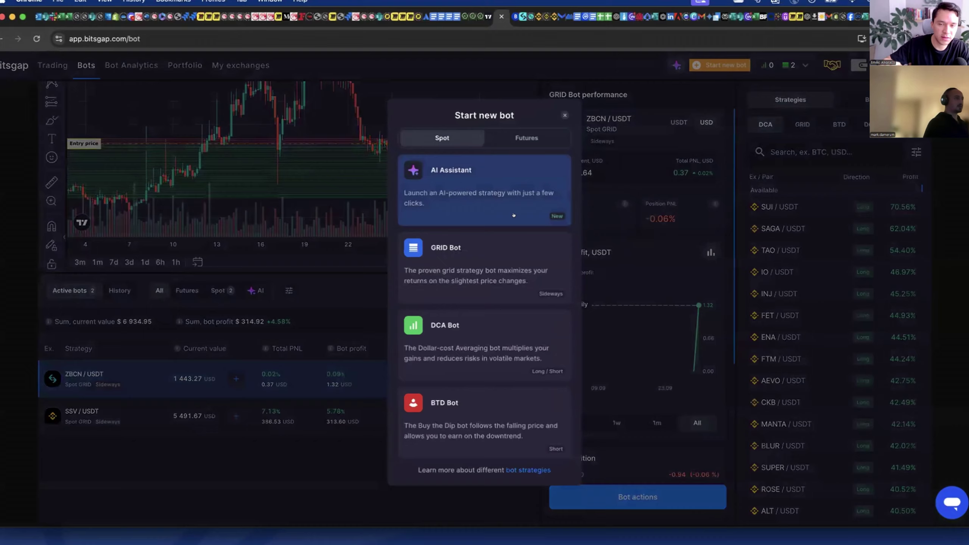
click(465, 270)
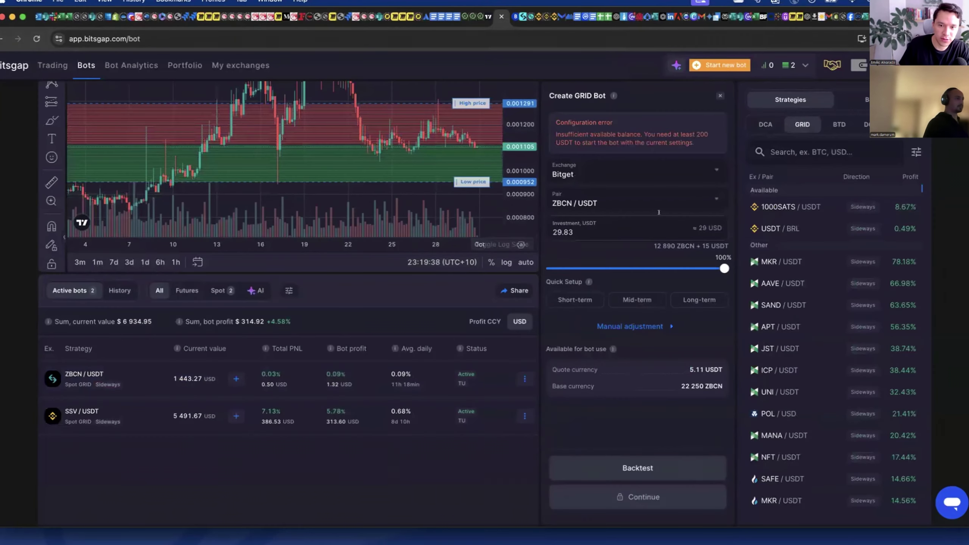
click(640, 190)
text(abt)
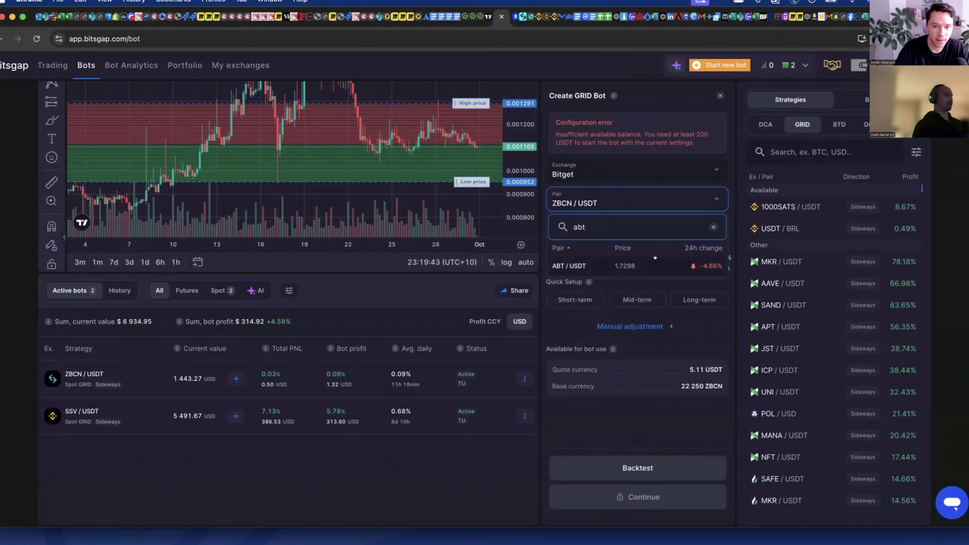
click(655, 263)
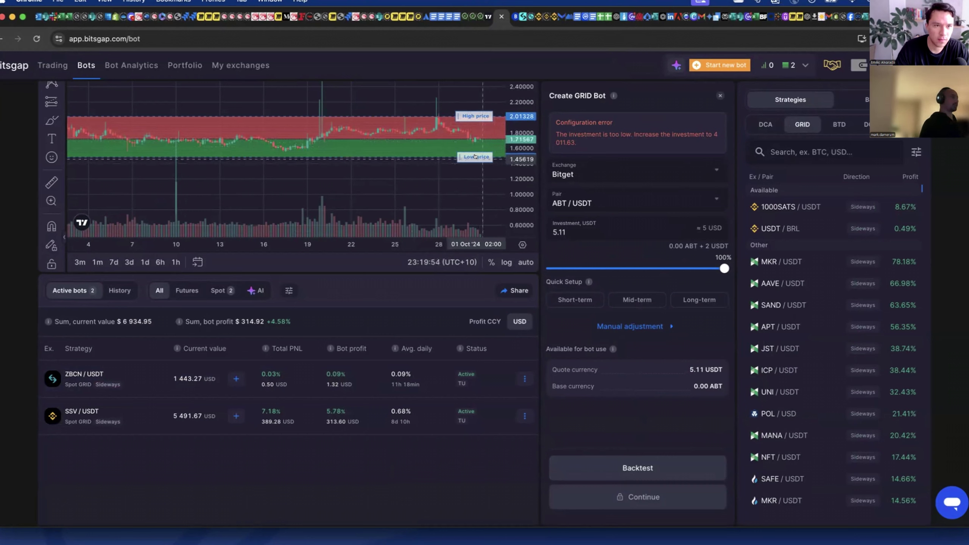
Step: Narrow the grid range to 1.48473–1.73263 by moving the Low and High price lines
drag(475, 157, 475, 153)
scroll(423, 239, down, 5)
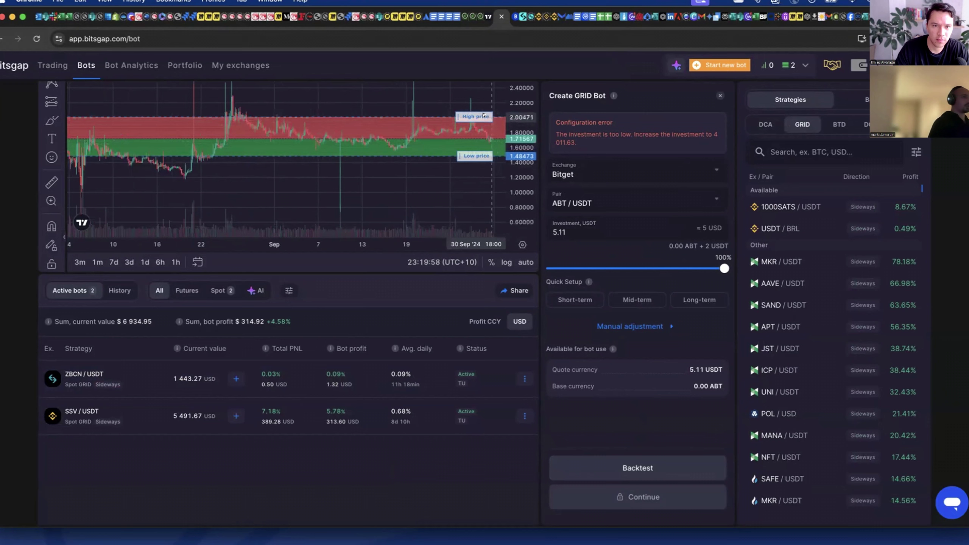
drag(476, 117, 467, 157)
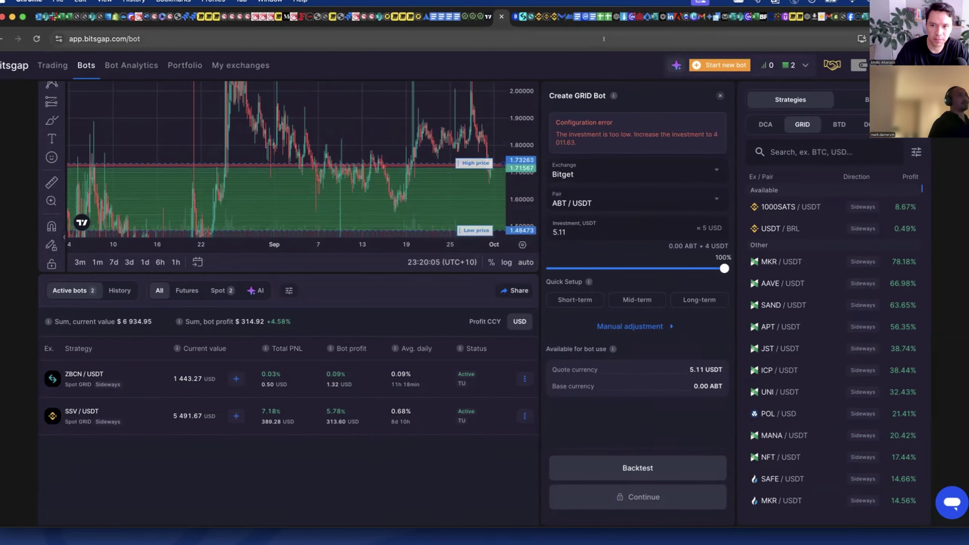
Step: Copy the 1.03011 Lower Limit from the CBA Grid Backtester inputs, then go back to Bitsgap
click(488, 16)
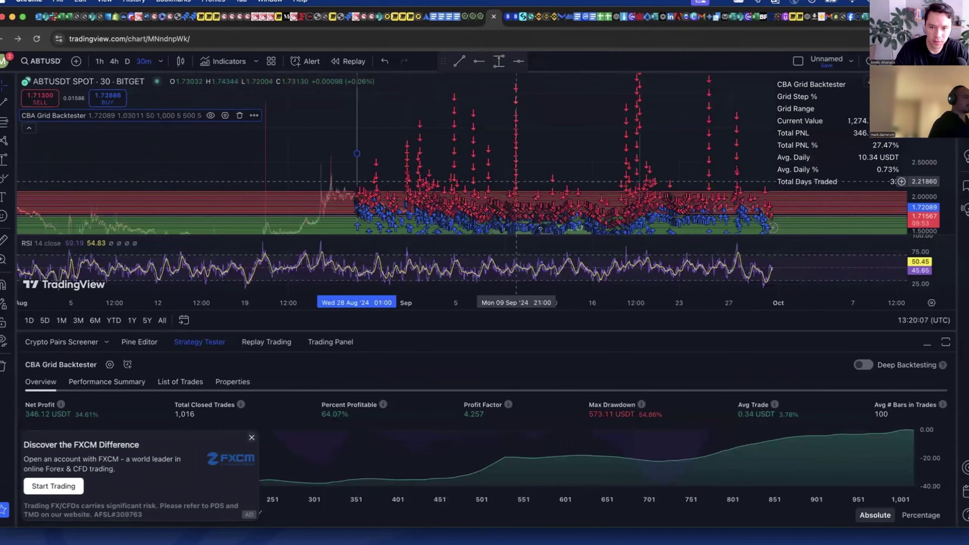
double_click(496, 161)
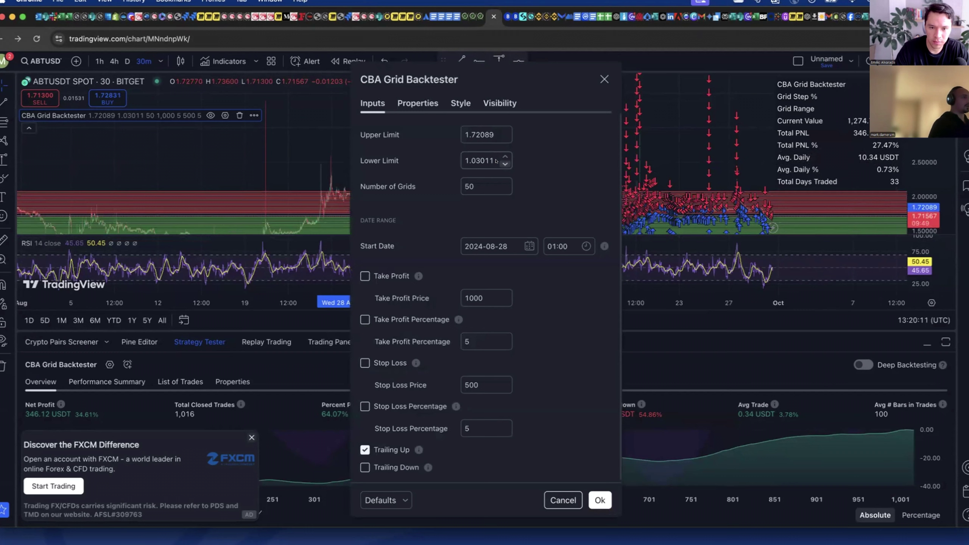
drag(488, 155, 462, 154)
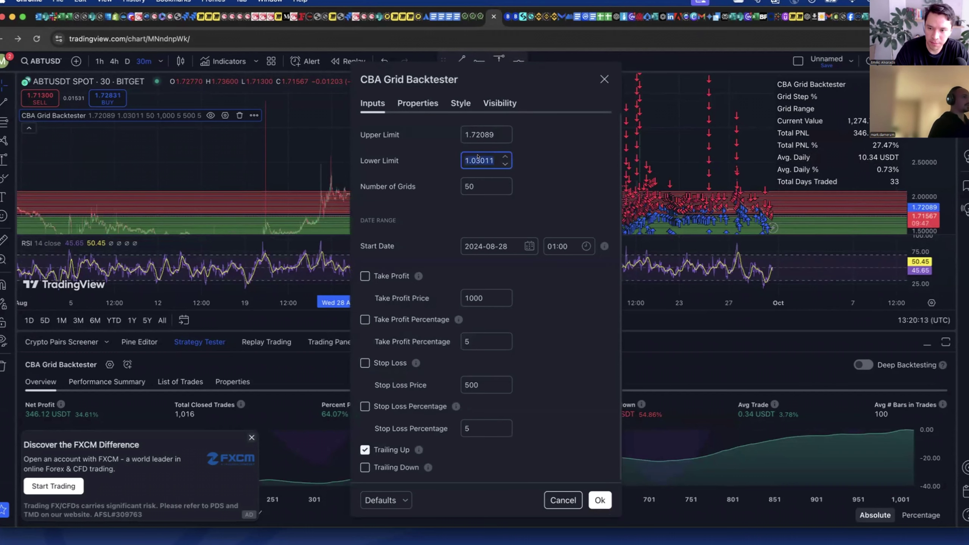
right_click(477, 156)
click(504, 239)
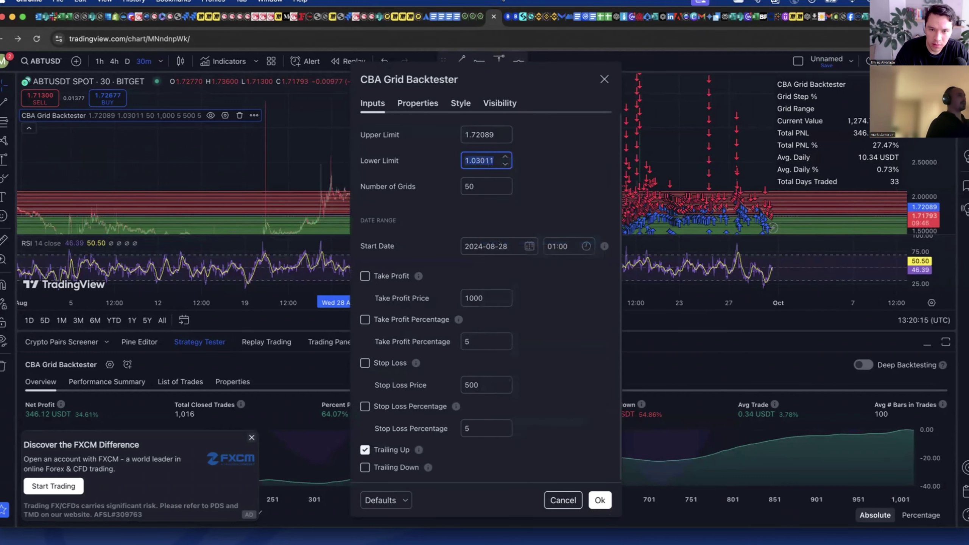
click(507, 16)
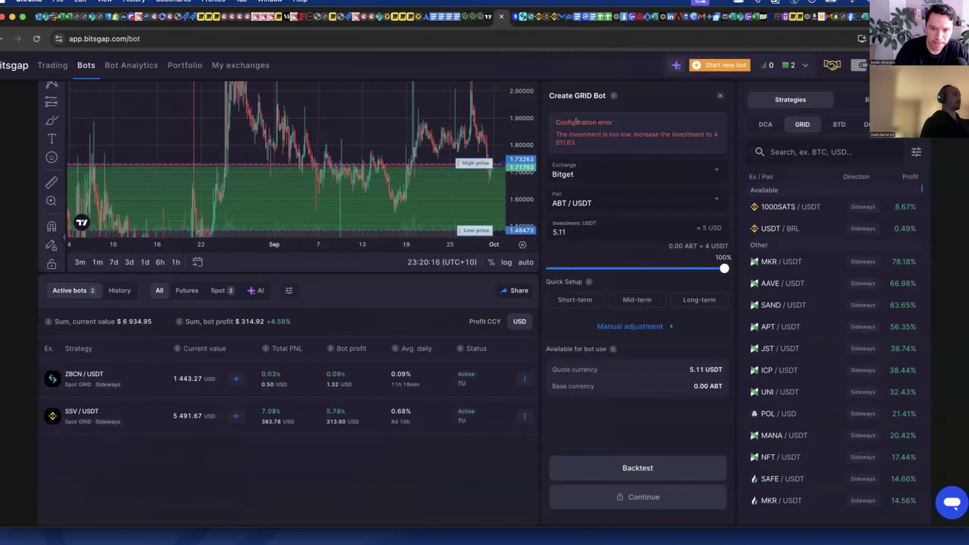
Step: Paste 1.03011 as the grid bot's low price and run a backtest
click(670, 327)
double_click(594, 352)
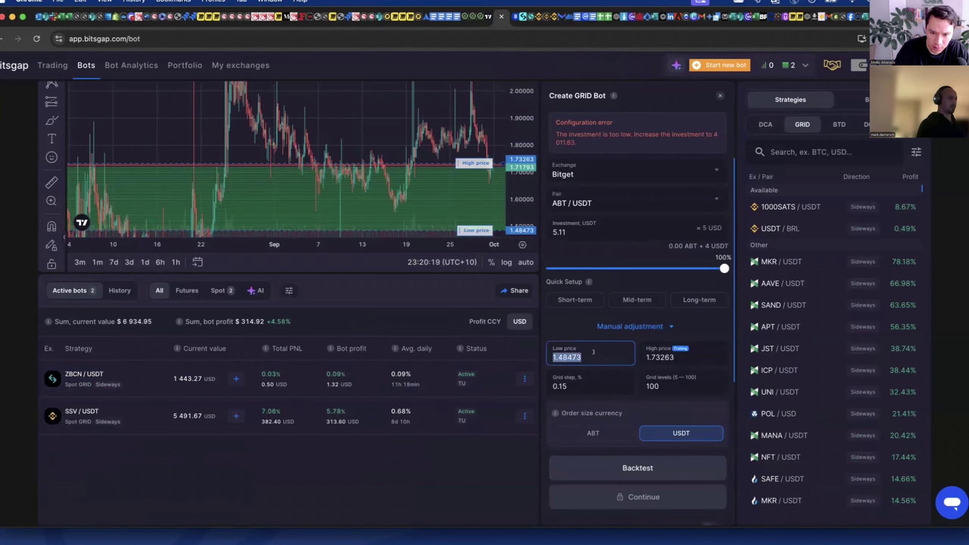
key(super+v)
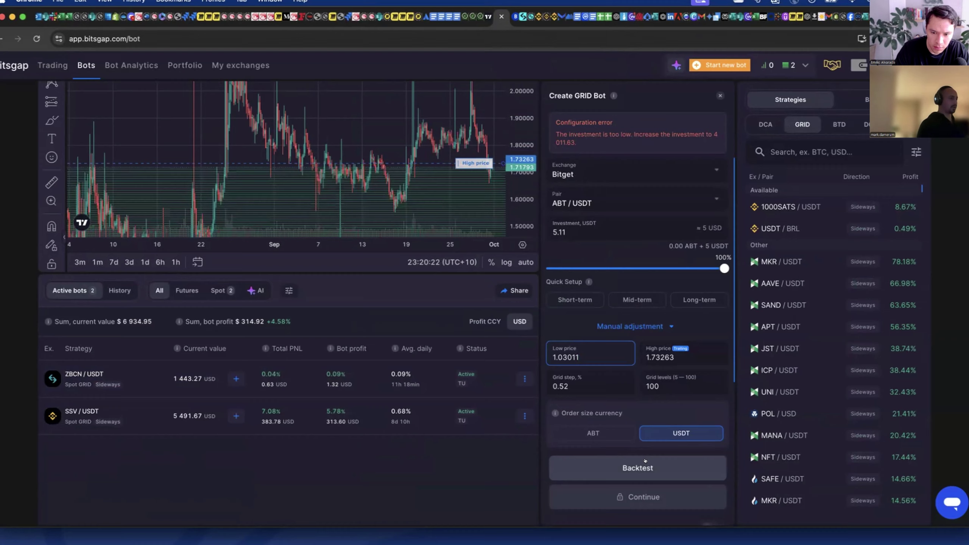
click(673, 437)
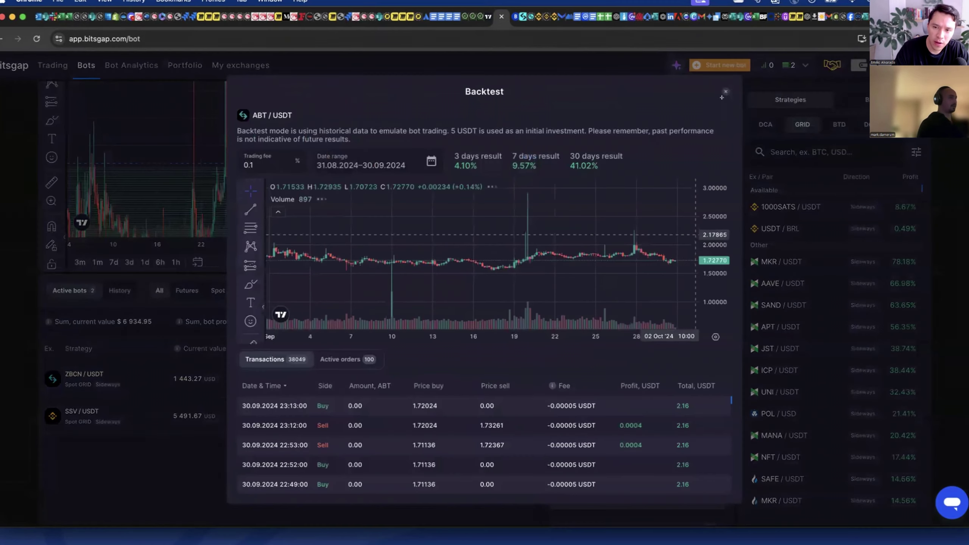
click(724, 92)
Step: Change grid levels from 100 to 50 and backtest again (13.58% over 30 days)
double_click(662, 385)
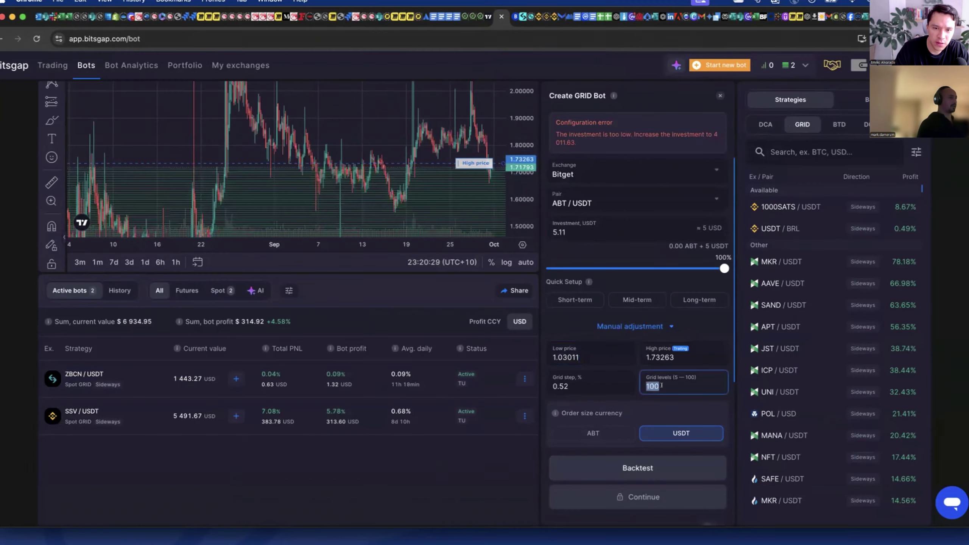
text(50)
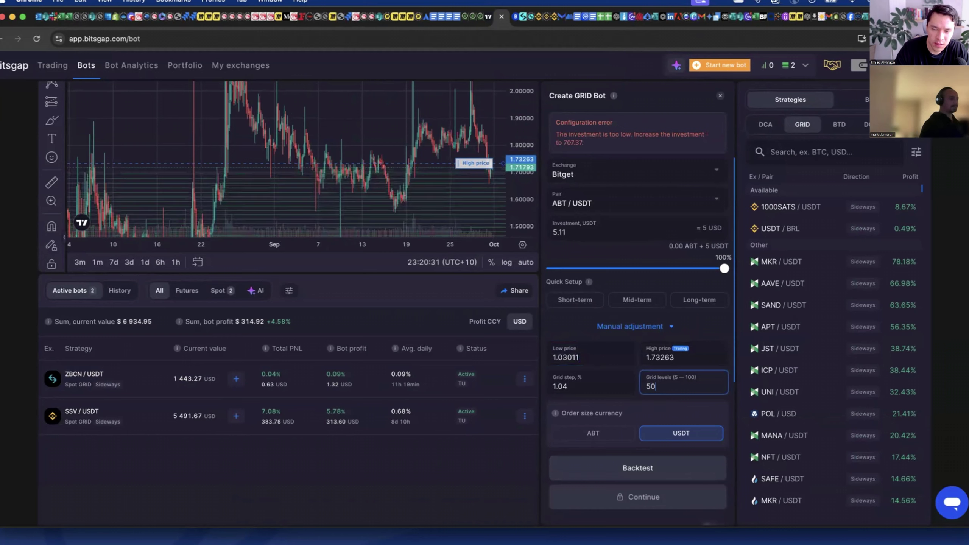
click(662, 469)
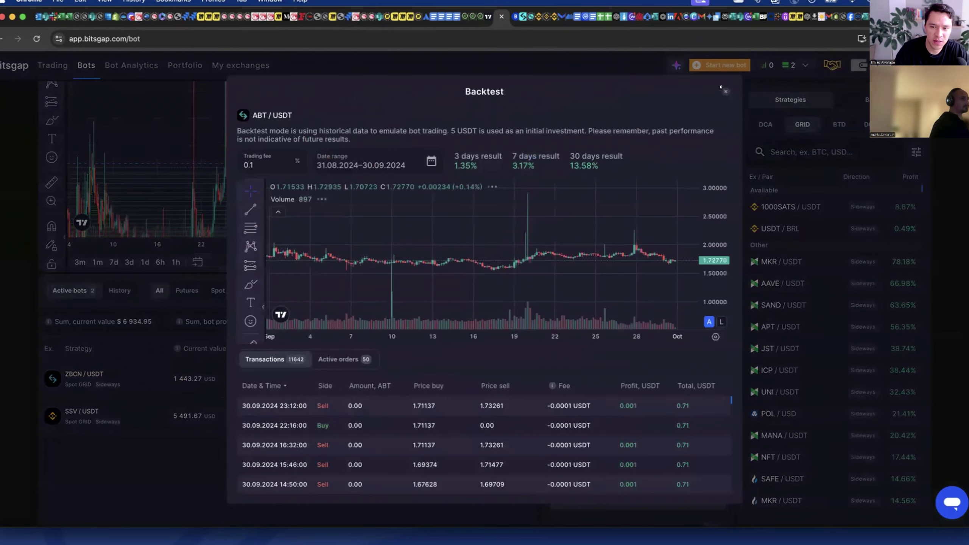
click(725, 91)
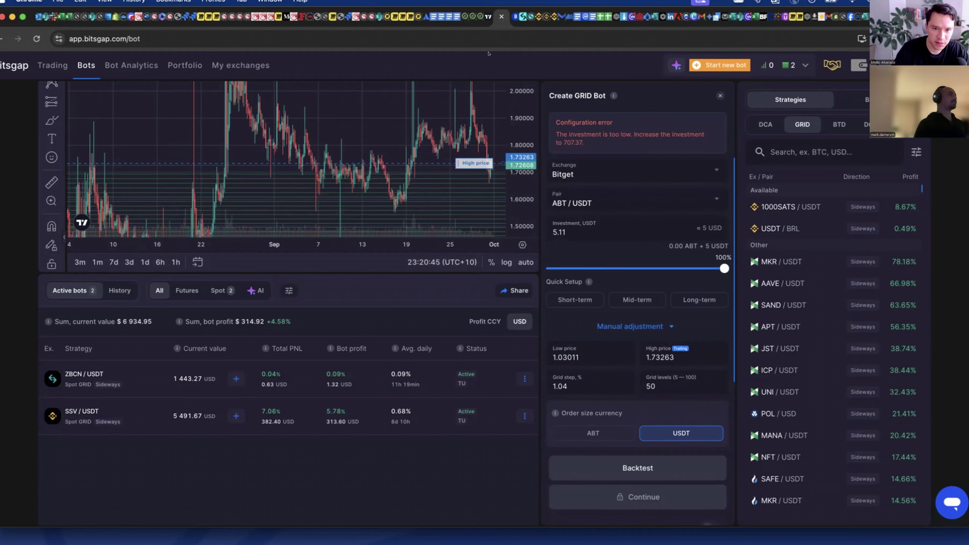
Step: Confirm the TradingView backtester's Number of Grids is 50, then return to Bitsgap
click(488, 16)
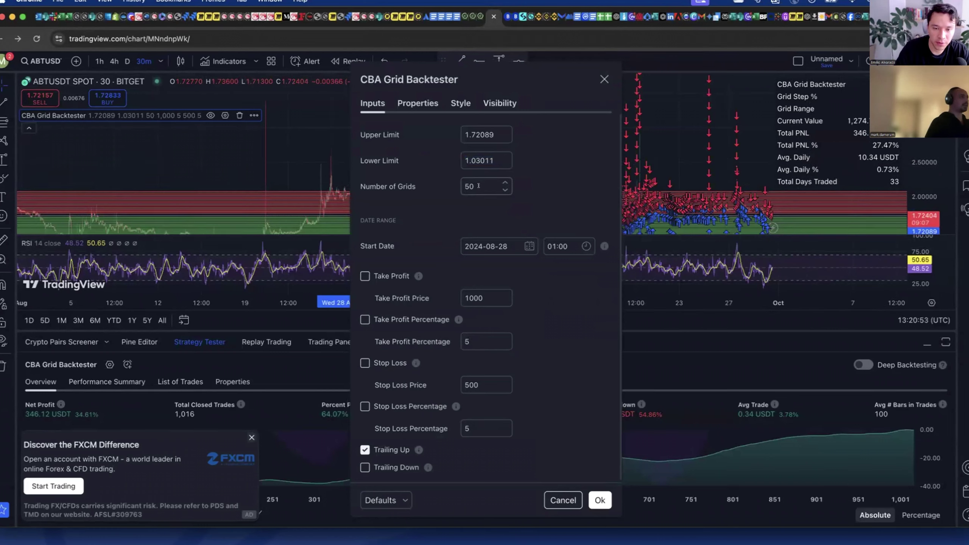
click(503, 15)
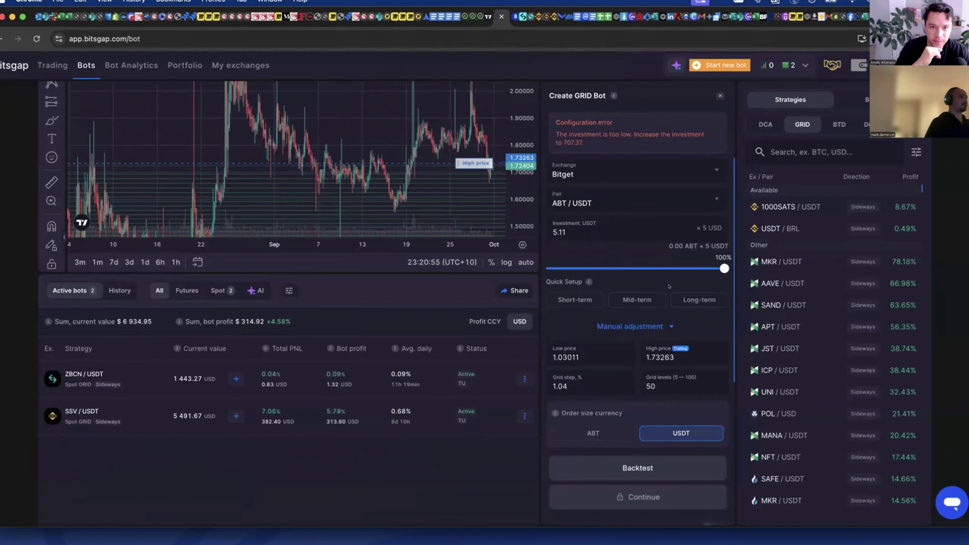
Step: Check the 50 grid levels and frame the September–October grid band on the chart
click(667, 386)
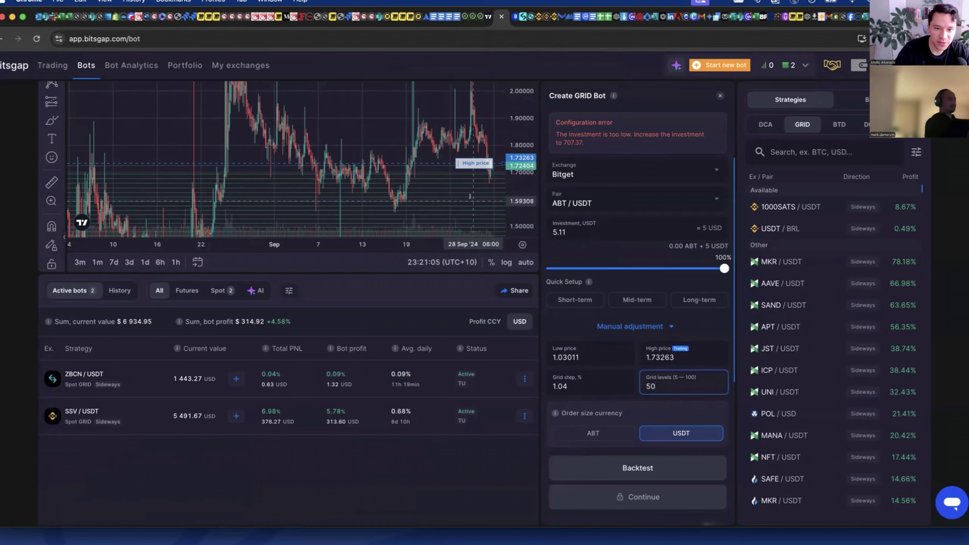
drag(409, 179, 227, 104)
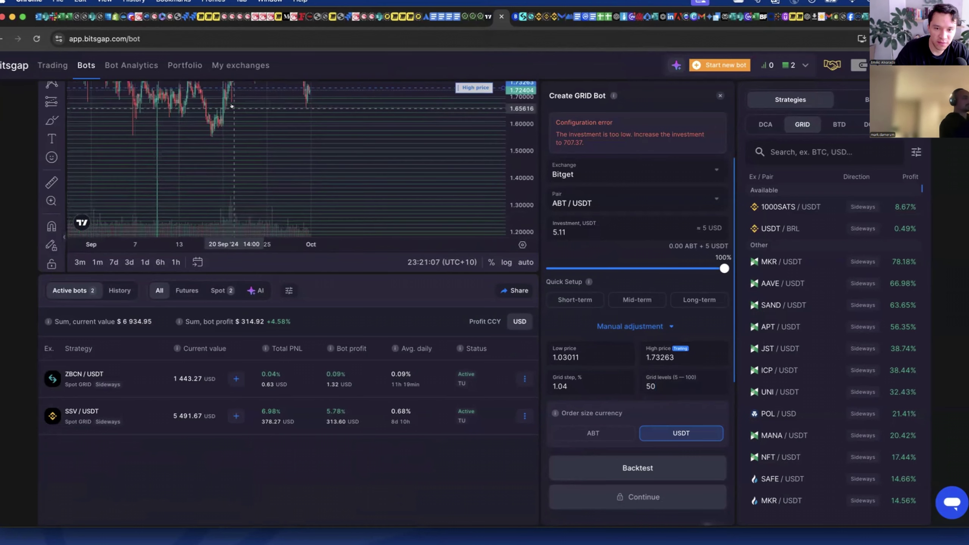
drag(523, 131, 524, 161)
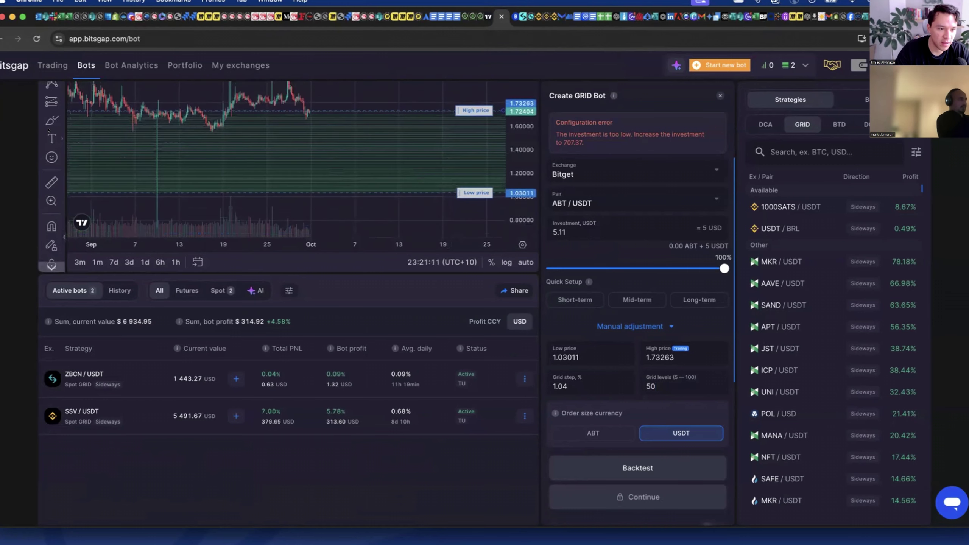
scroll(55, 164, up, 1)
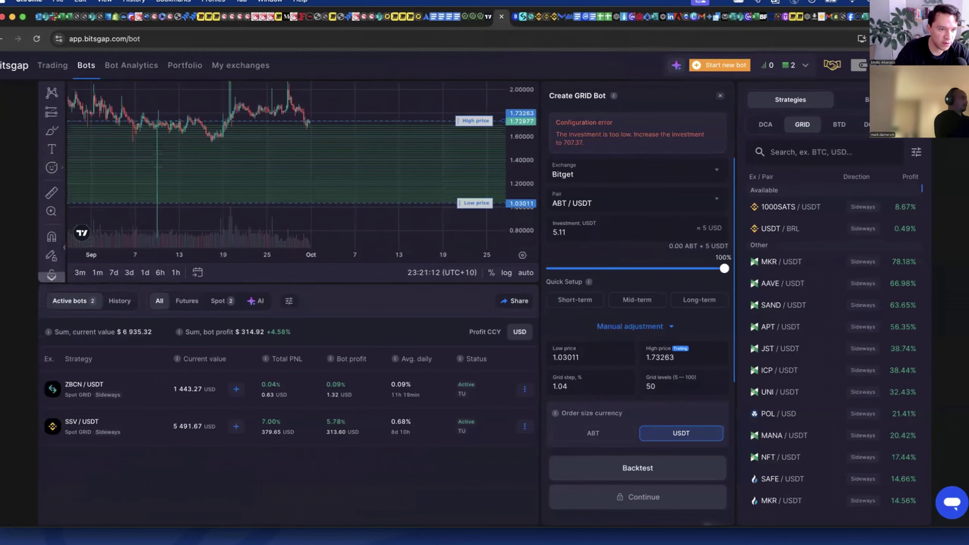
Step: Measure the grid span with Price Range (−39.74%) and raise the range to 1.098–1.75773
click(58, 112)
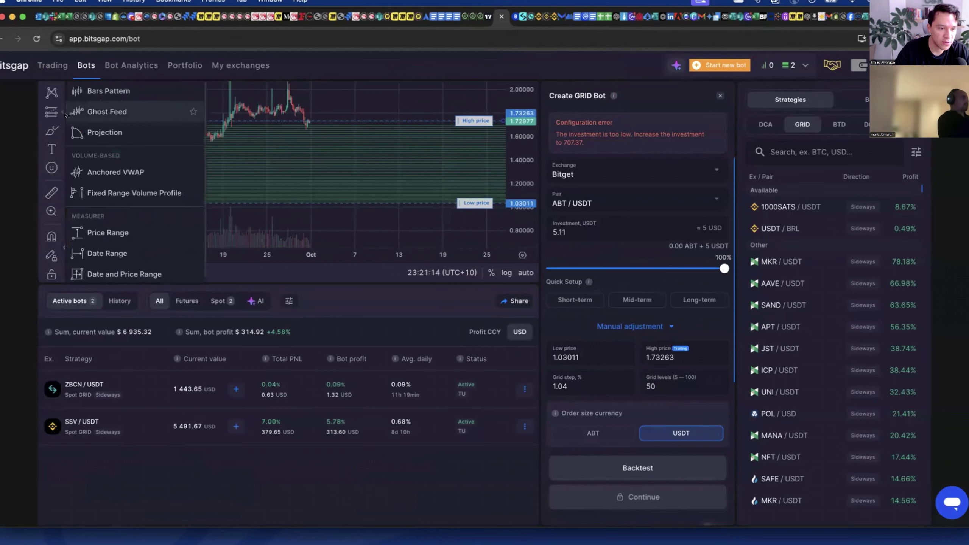
click(91, 234)
click(317, 116)
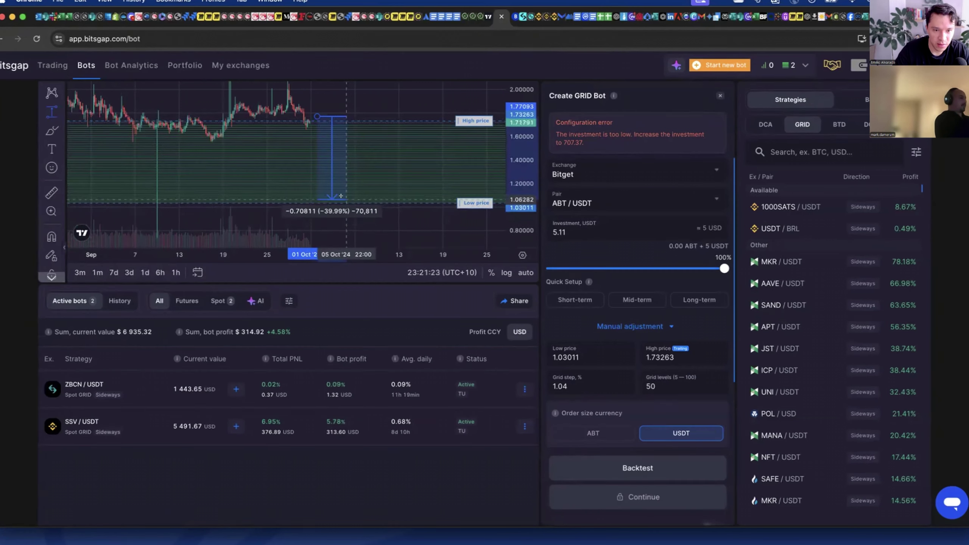
click(344, 197)
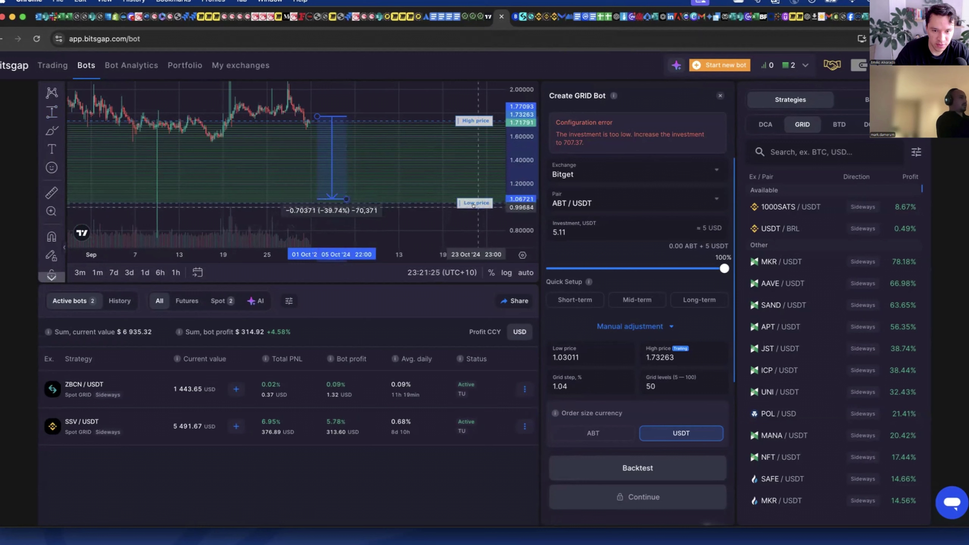
drag(472, 205, 473, 195)
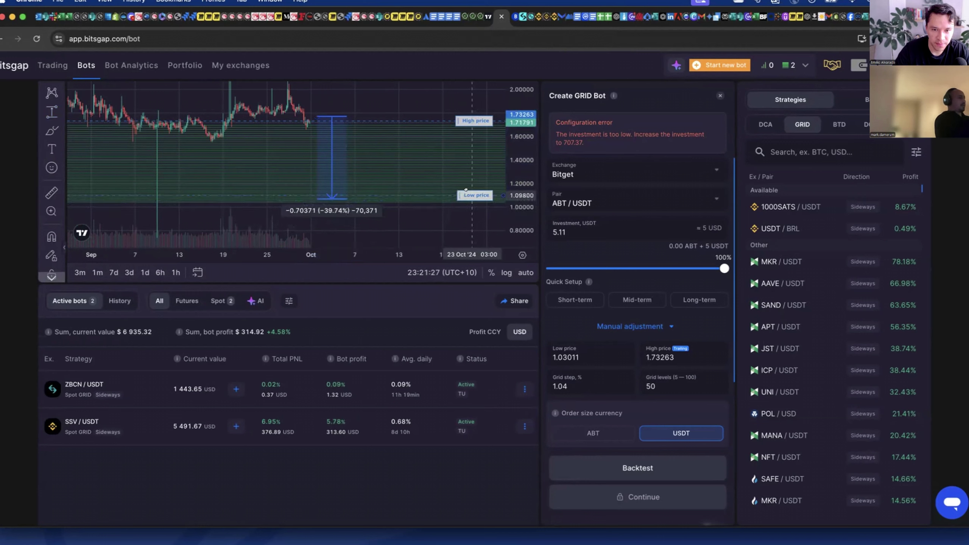
mouse_move(473, 120)
mouse_down()
mouse_move(465, 107)
mouse_move(457, 115)
mouse_up()
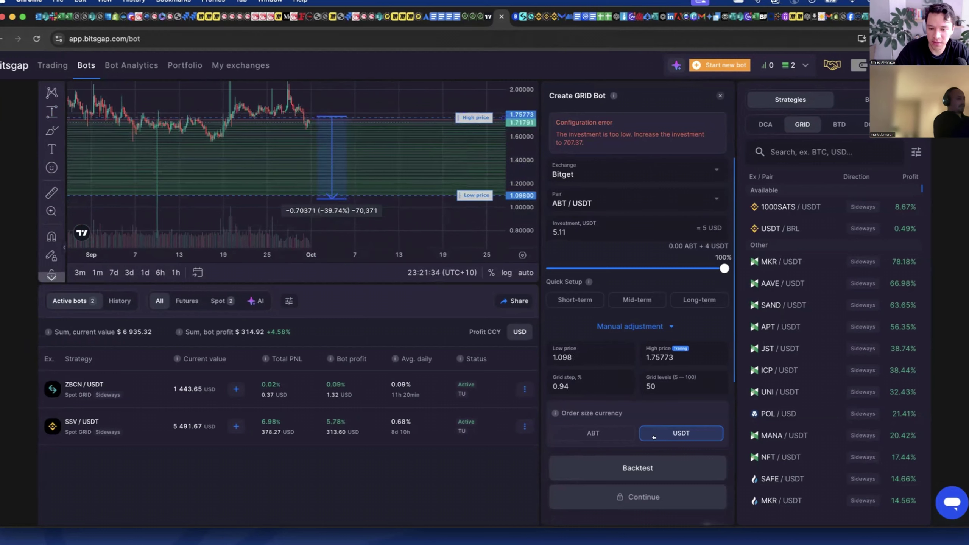
Step: Backtest the 50-level ABT/USDT grid bot spanning 1.098–1.75773 with a 0.94% step
click(637, 468)
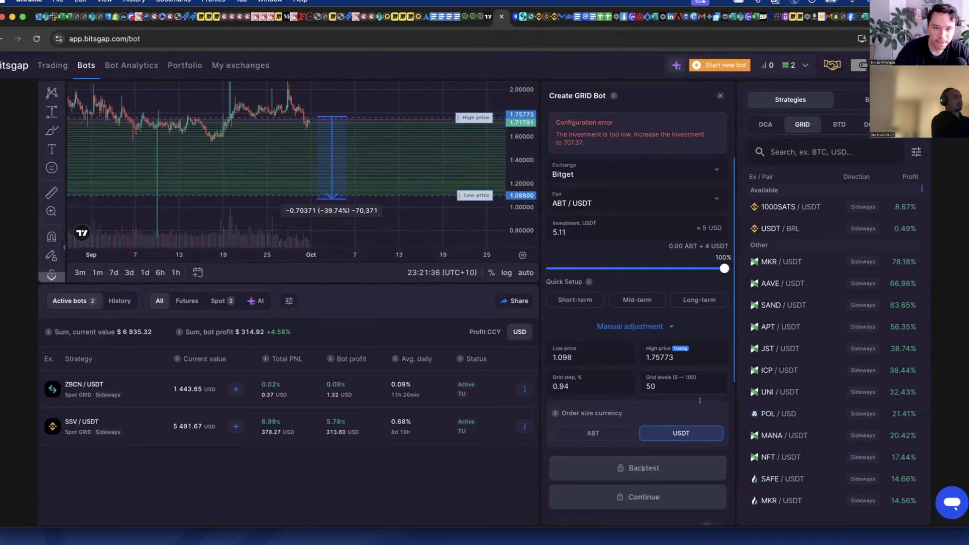